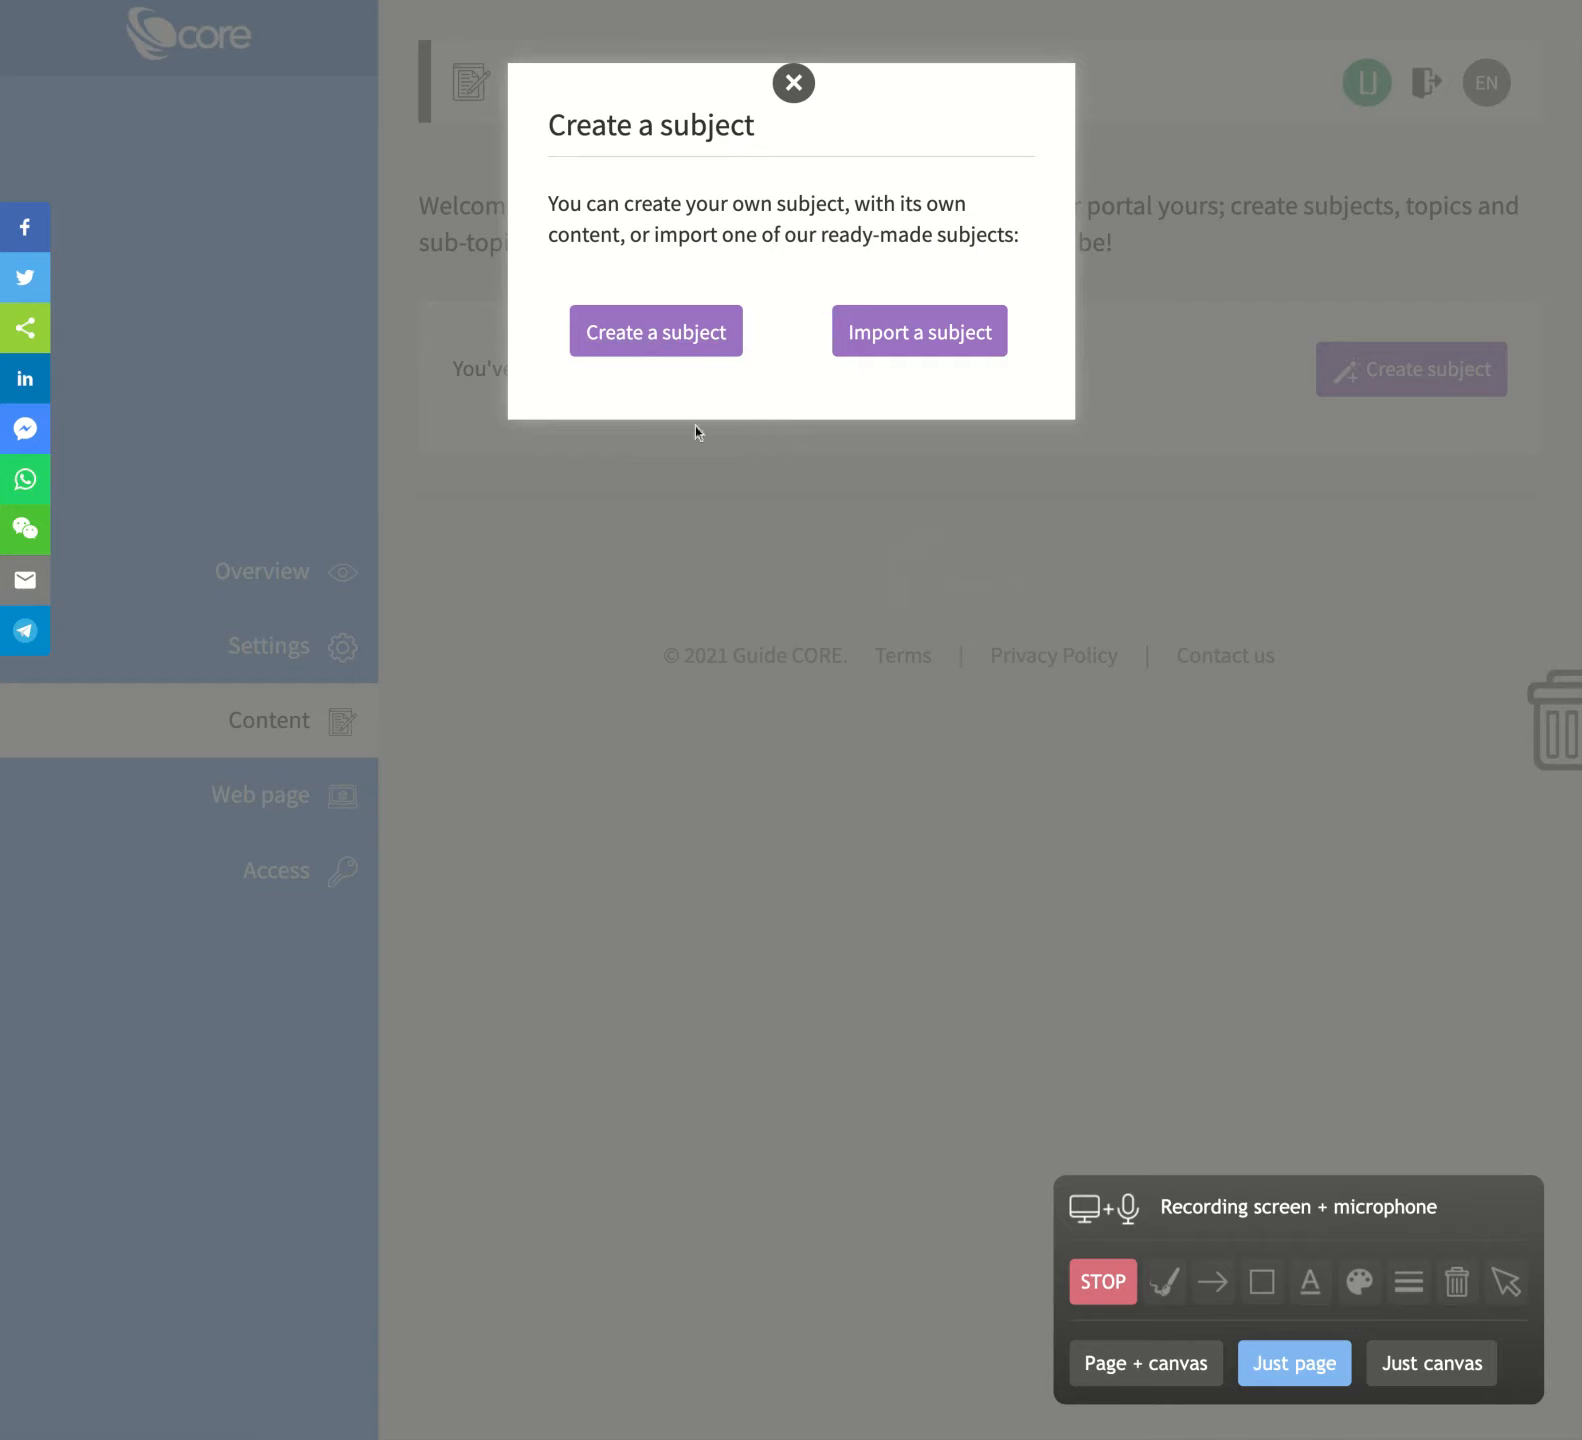
- Examine the ready-made subjects offered for import under teacher training, school and parent support, and leave without importing any
{"action": "left_click", "coordinate": [915, 343]}
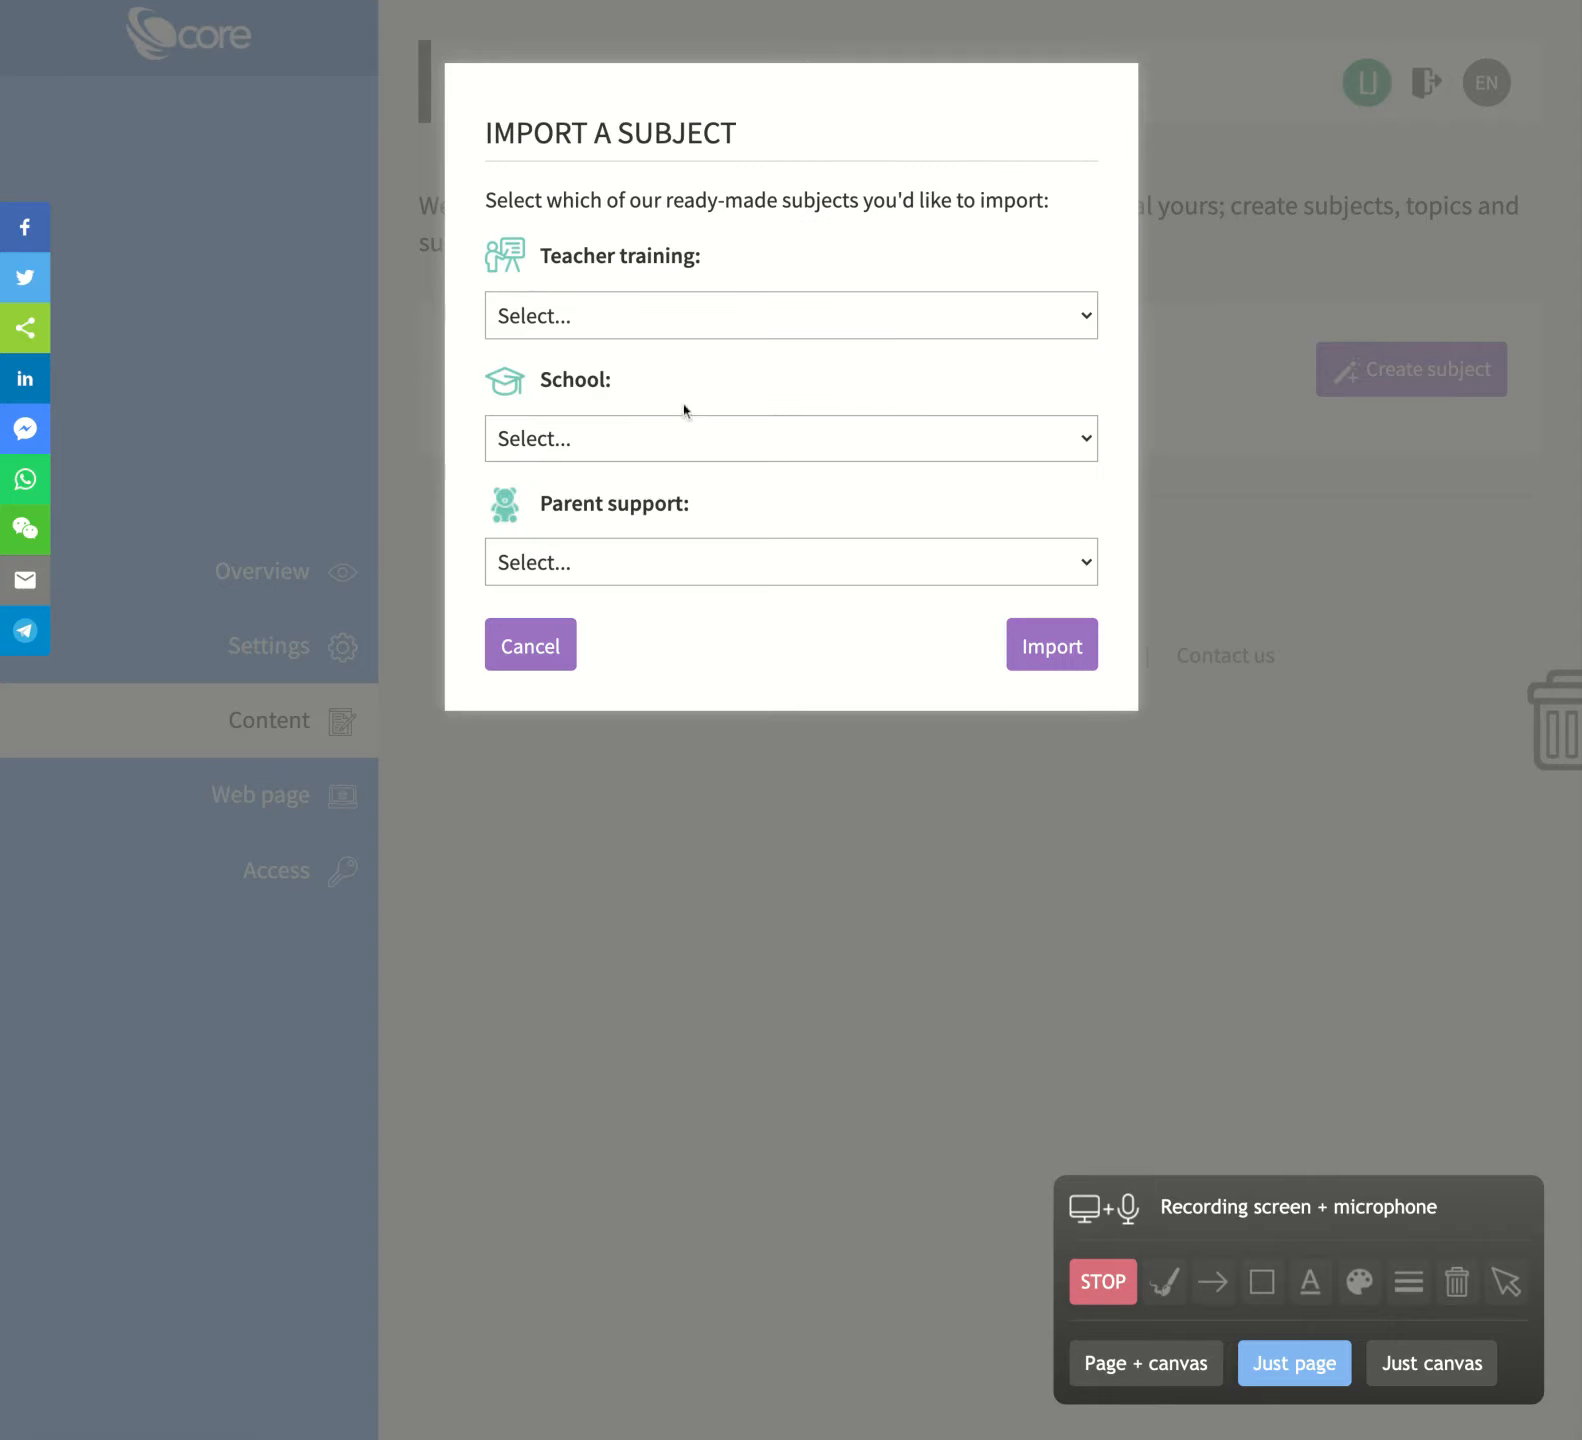
{"action": "left_click", "coordinate": [736, 328]}
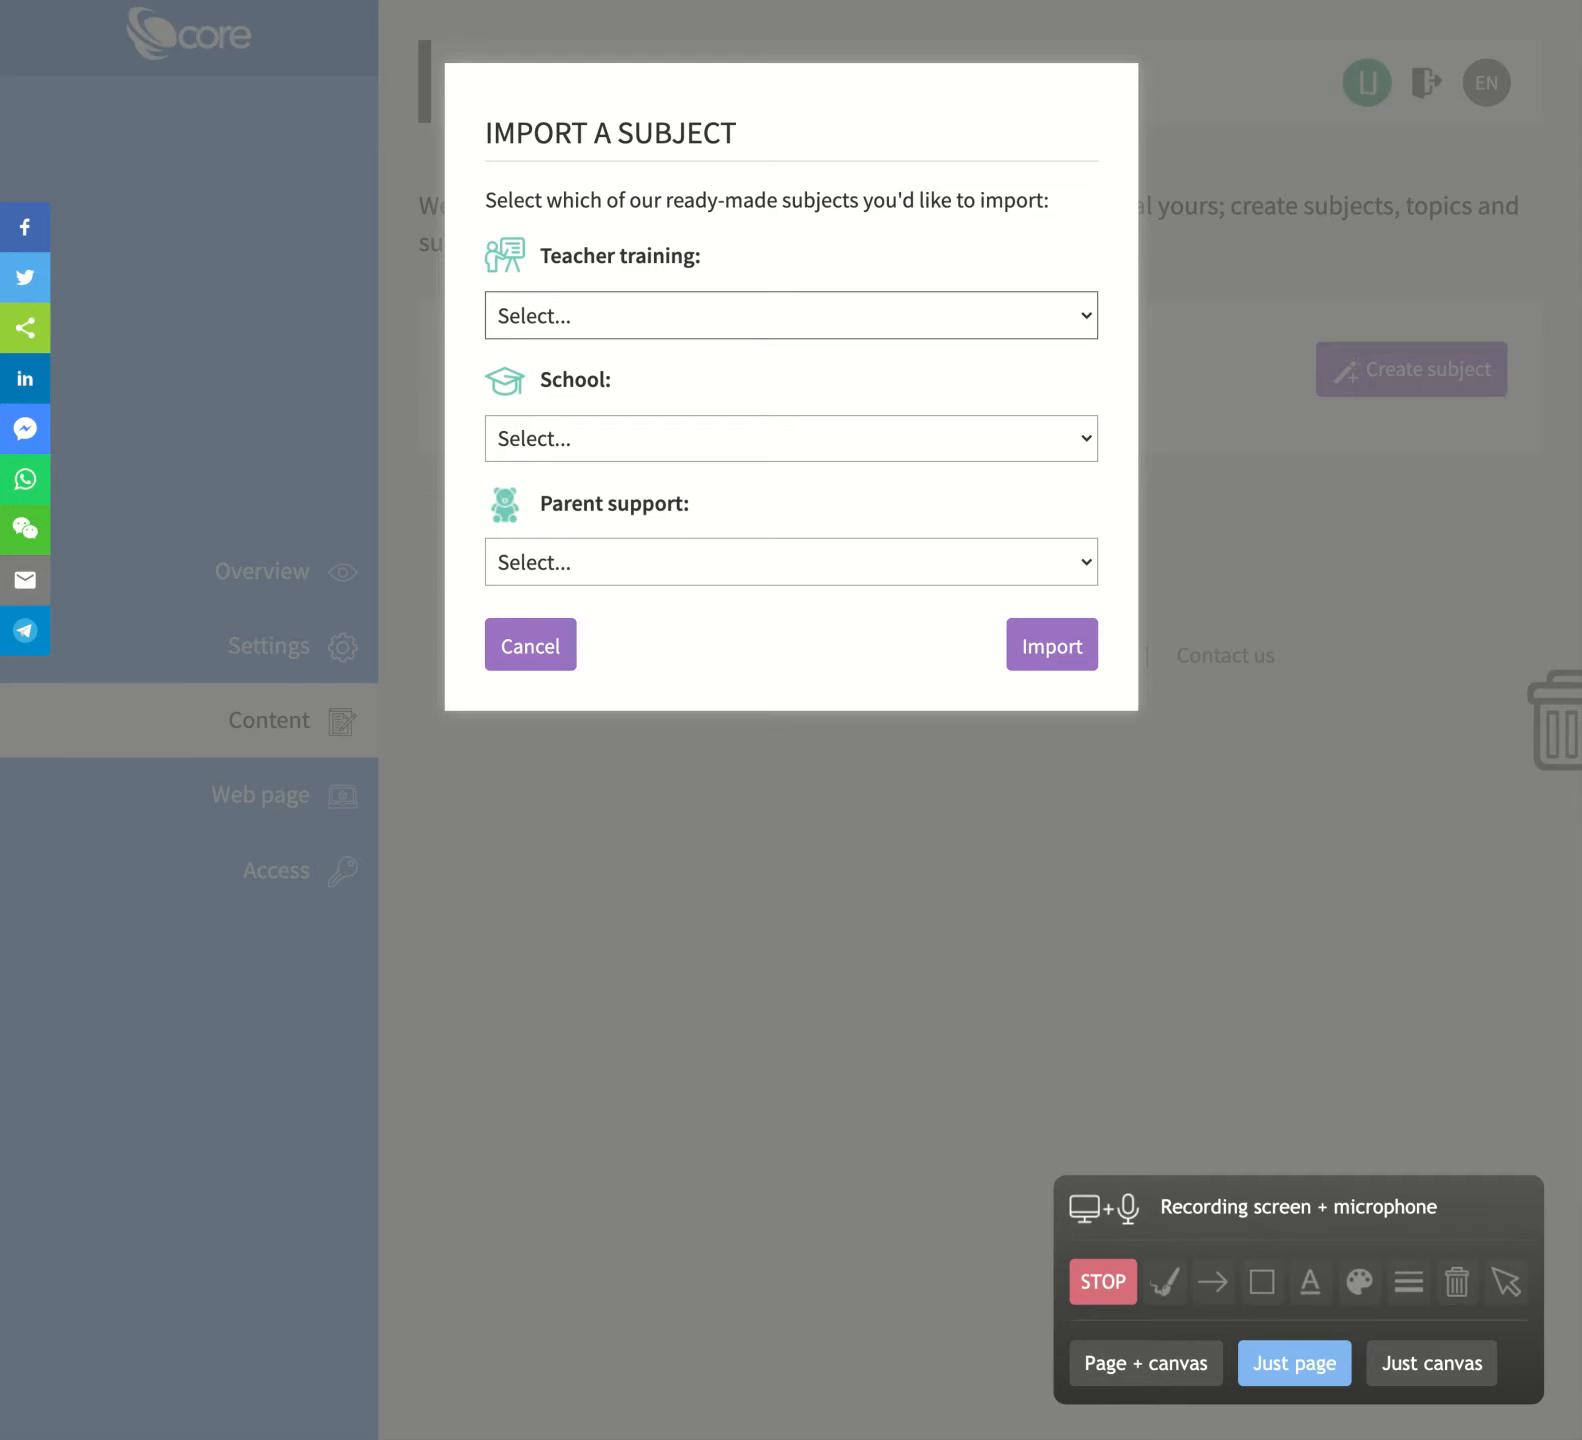
{"action": "left_click", "coordinate": [790, 274]}
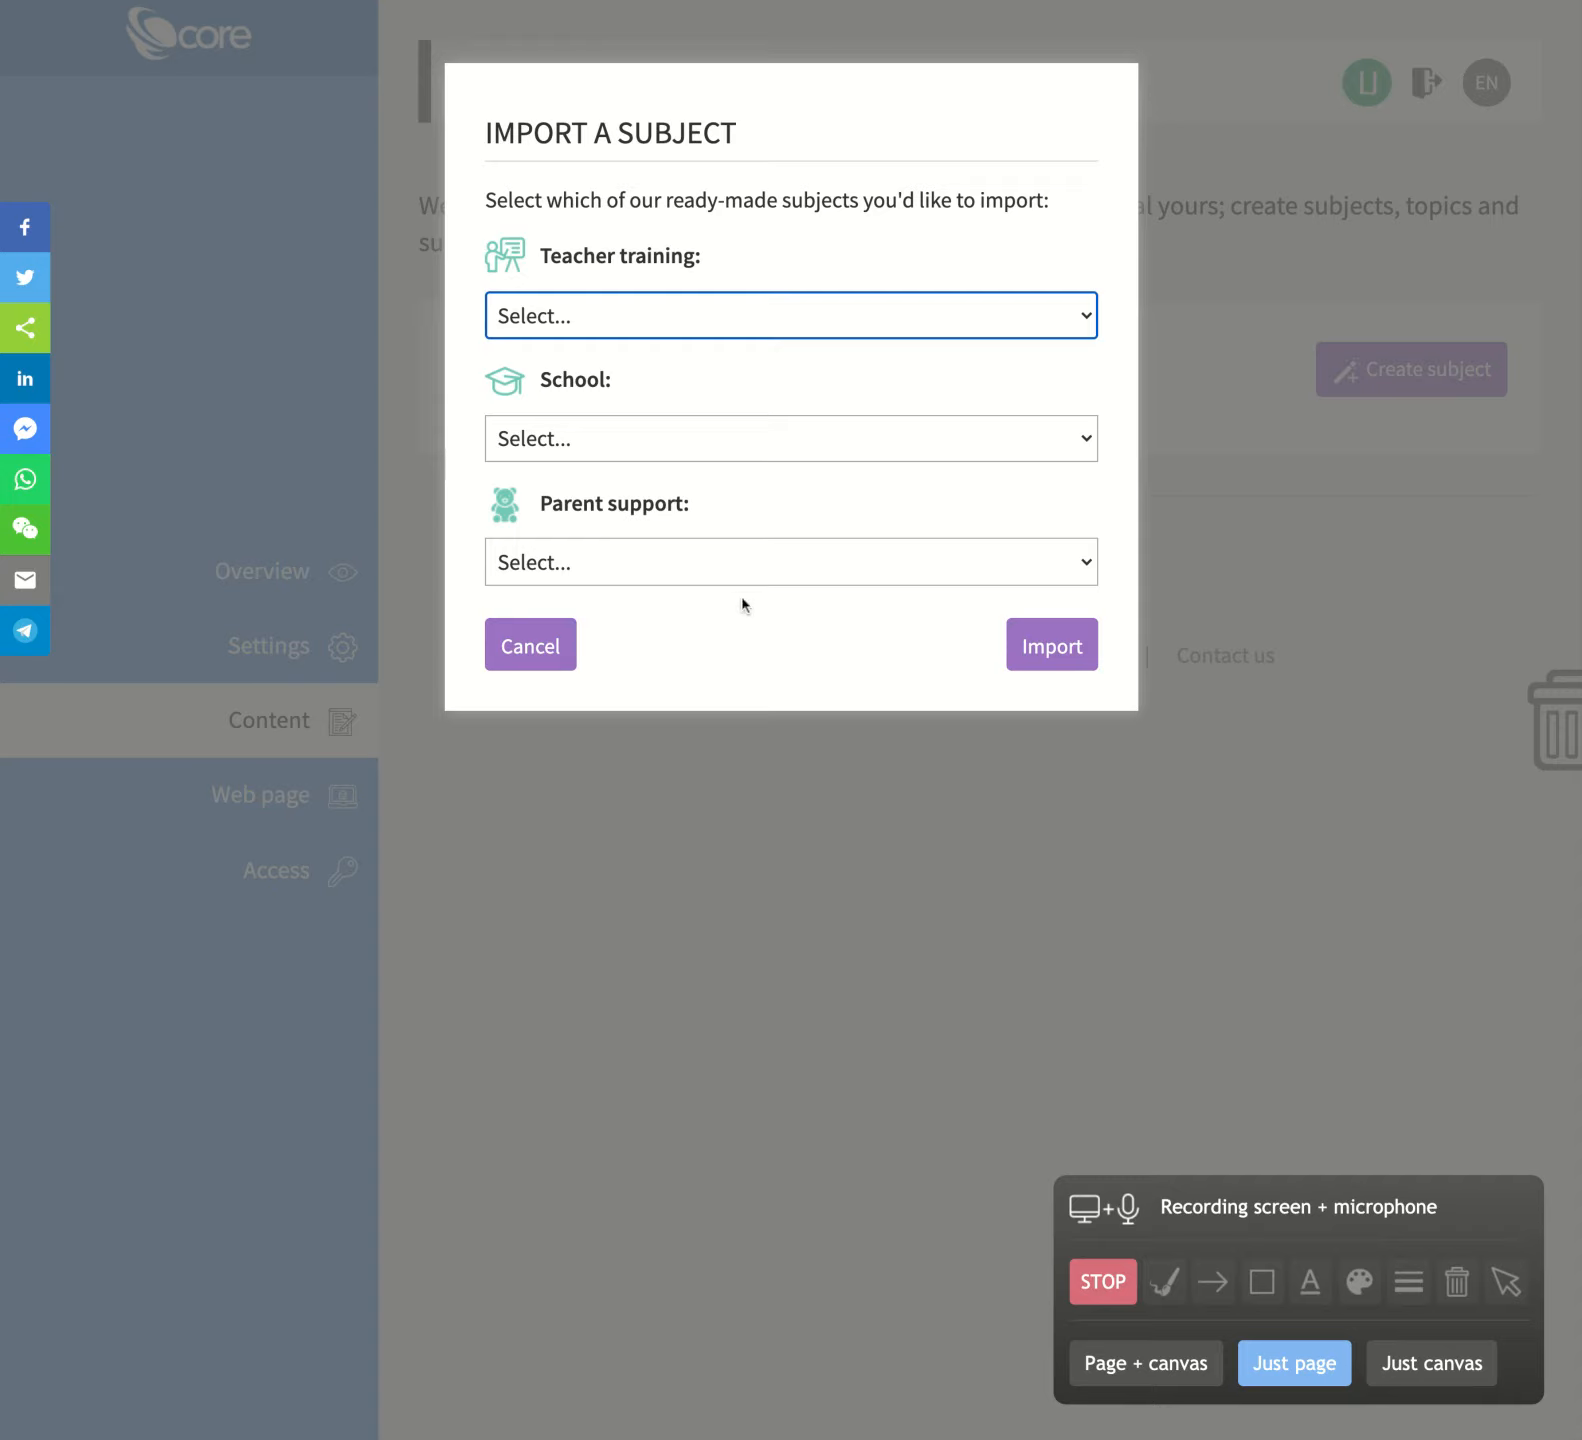
{"action": "left_click", "coordinate": [711, 326]}
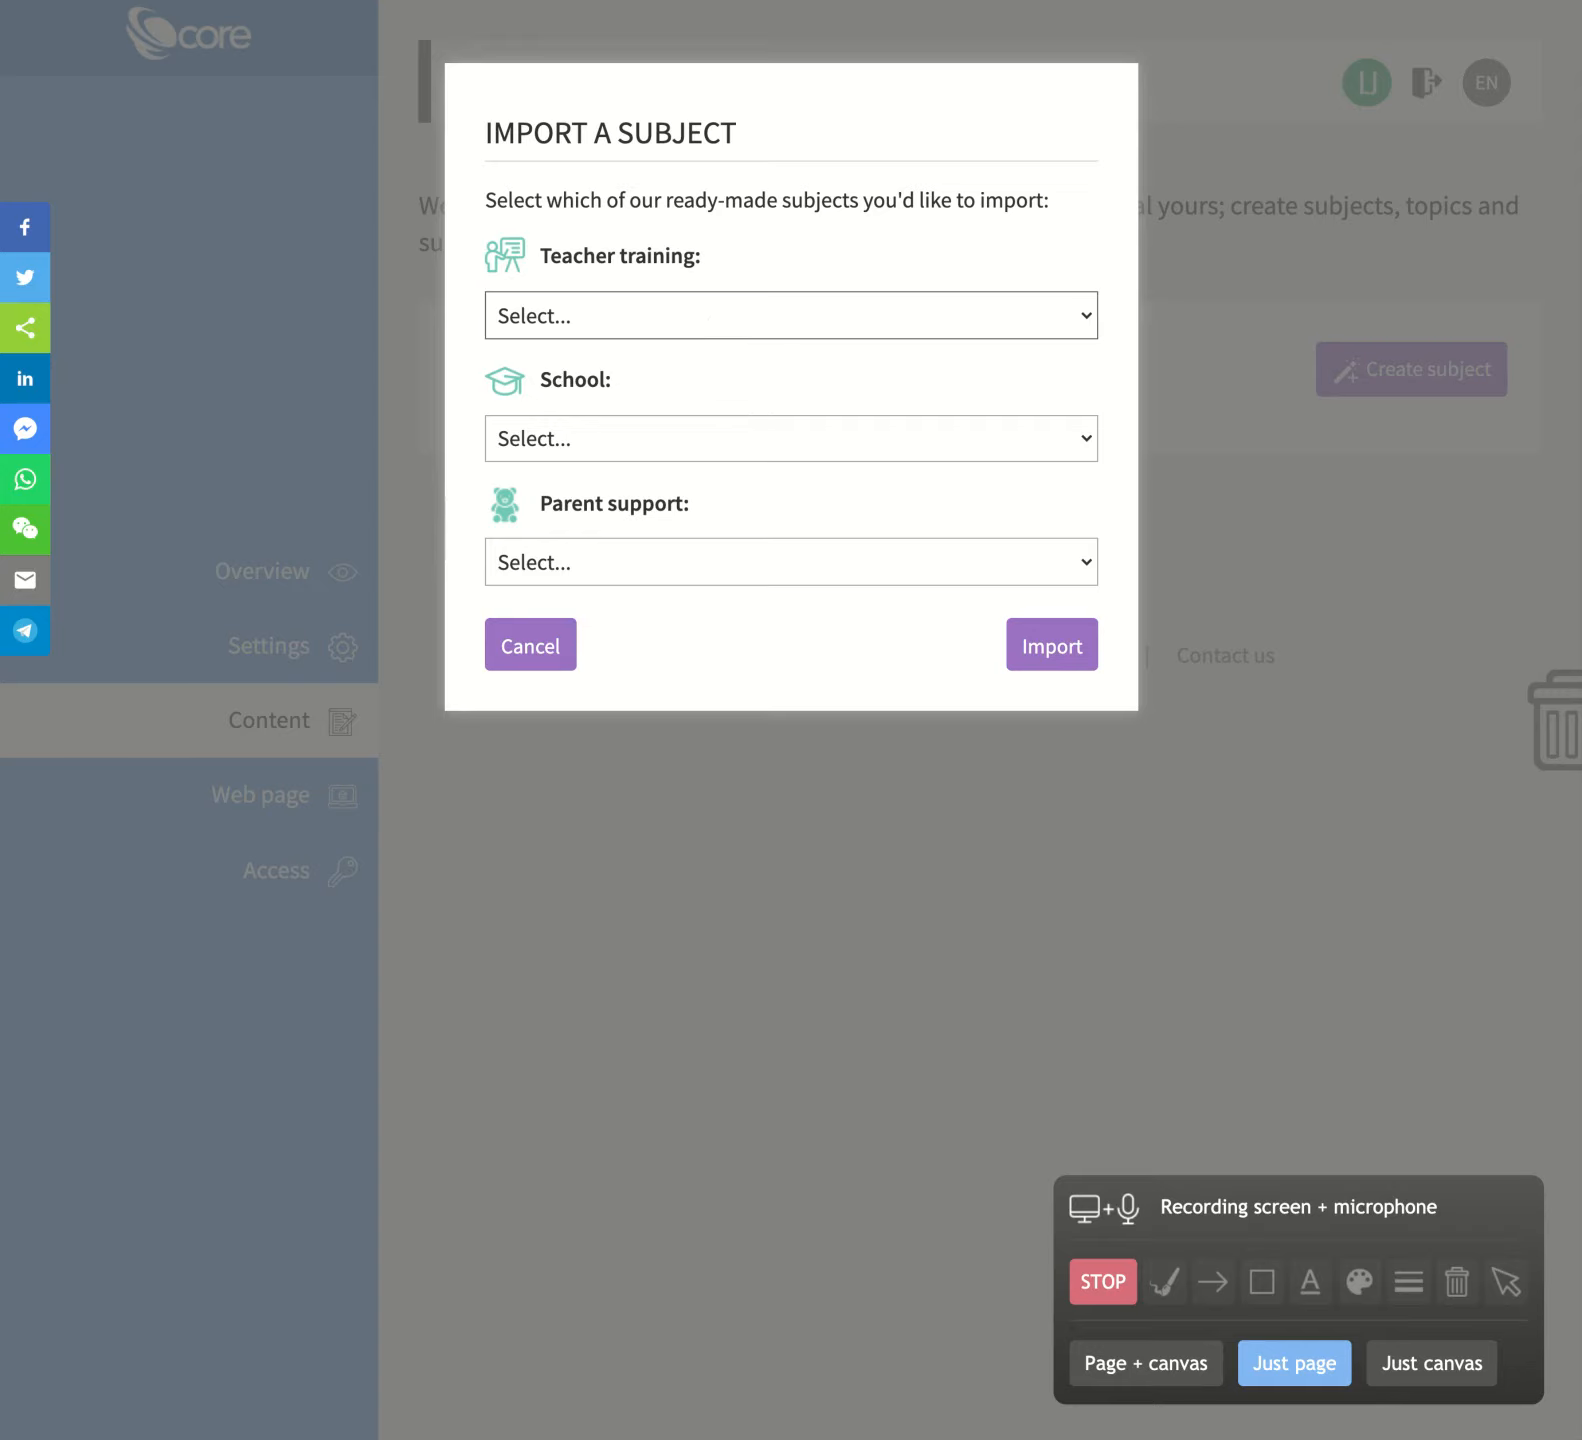
{"action": "left_click", "coordinate": [670, 297]}
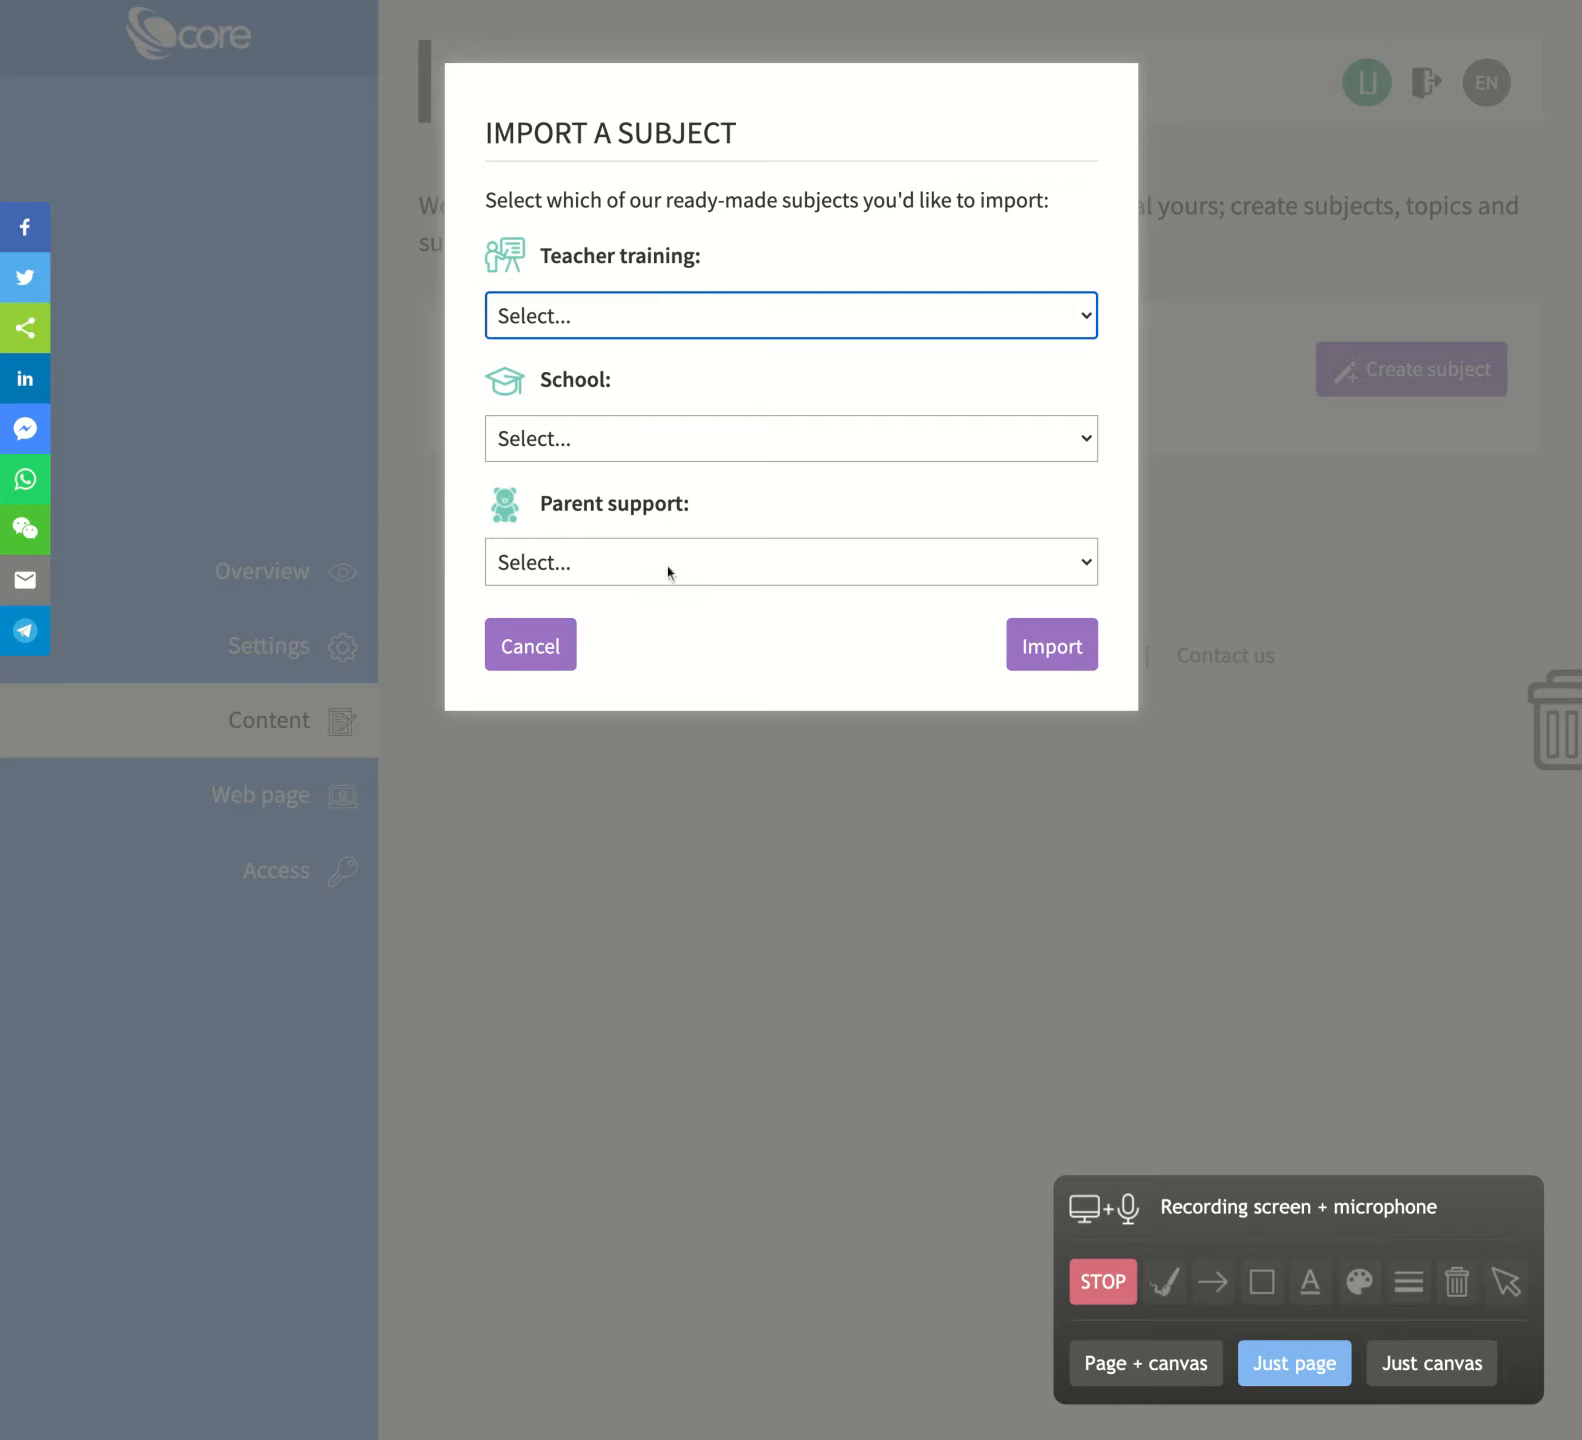
{"action": "left_click", "coordinate": [702, 432]}
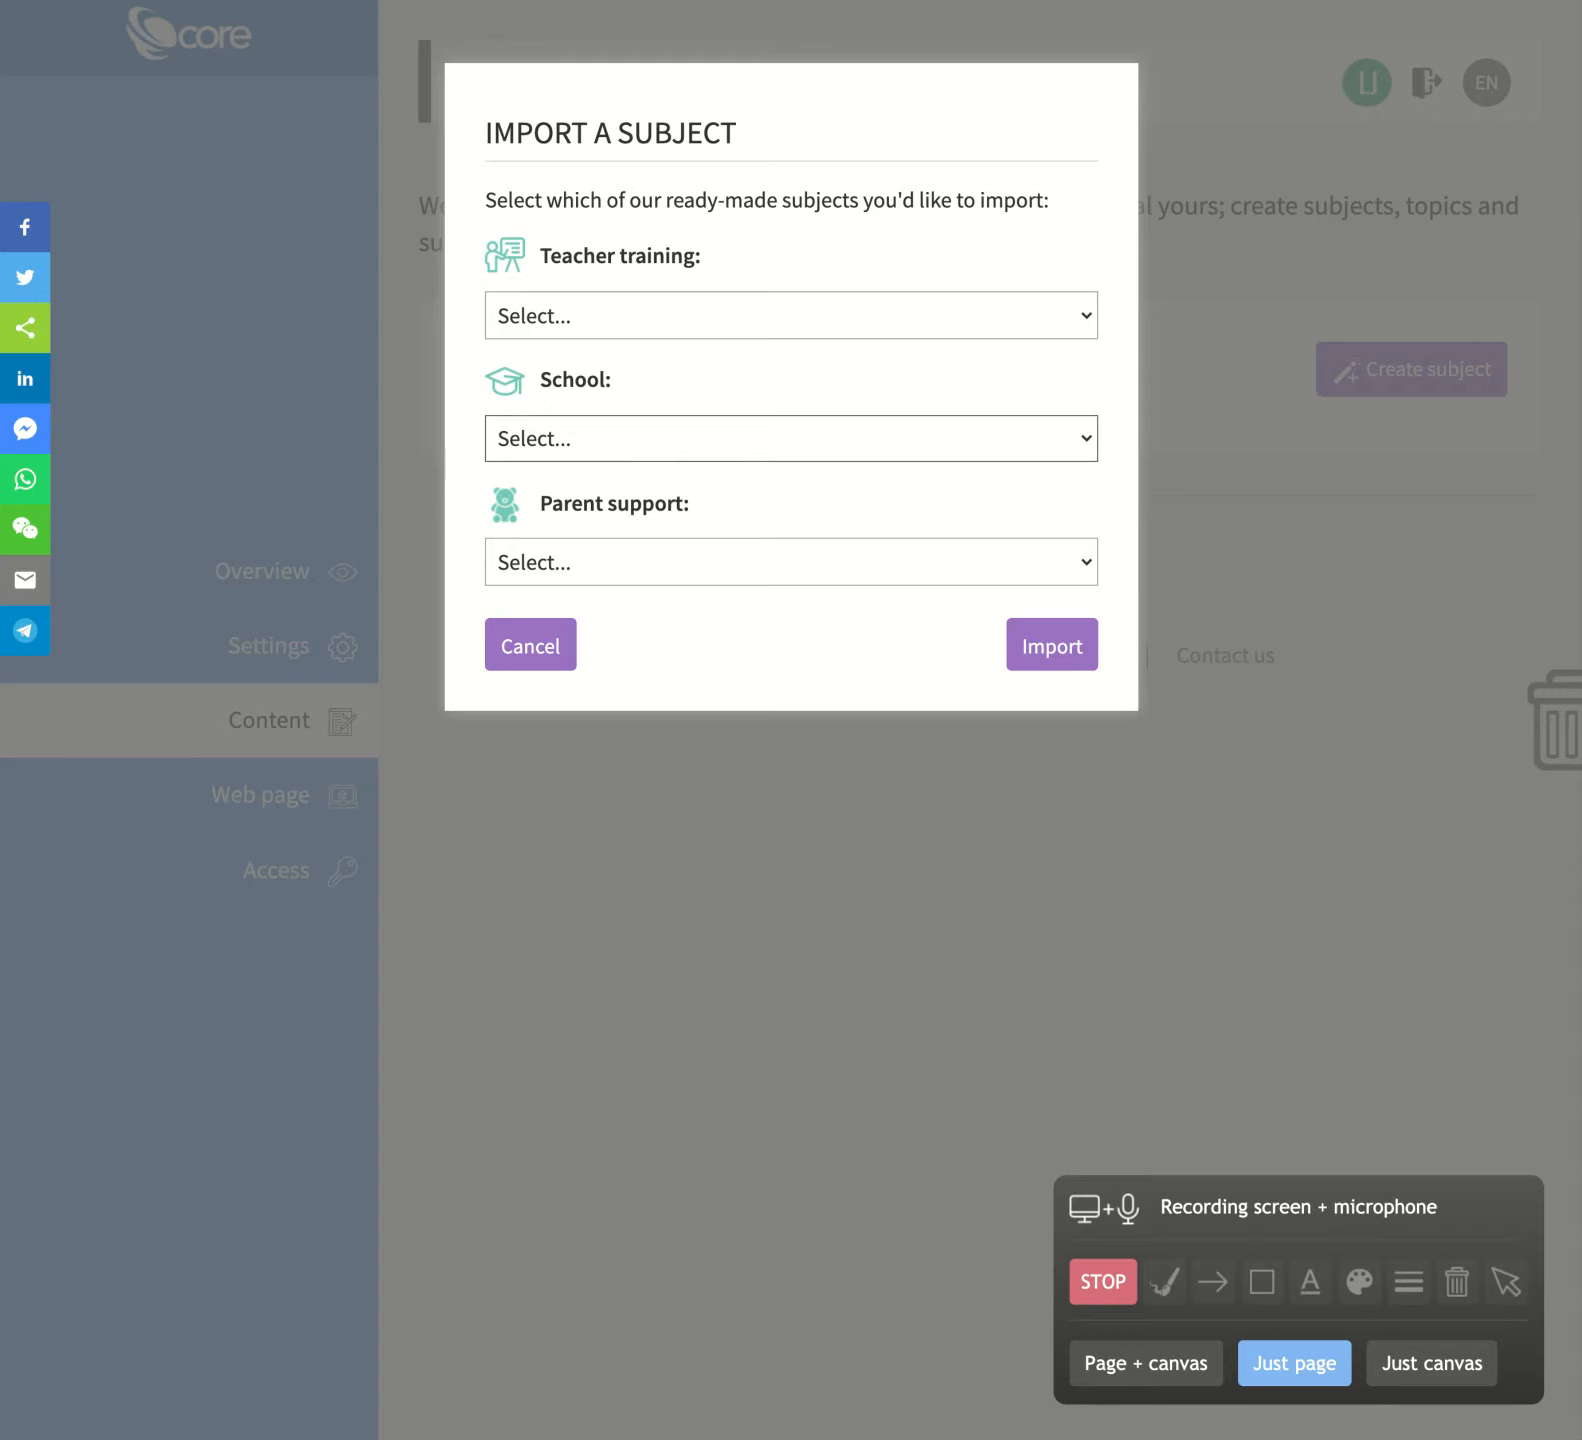
{"action": "left_click", "coordinate": [689, 706]}
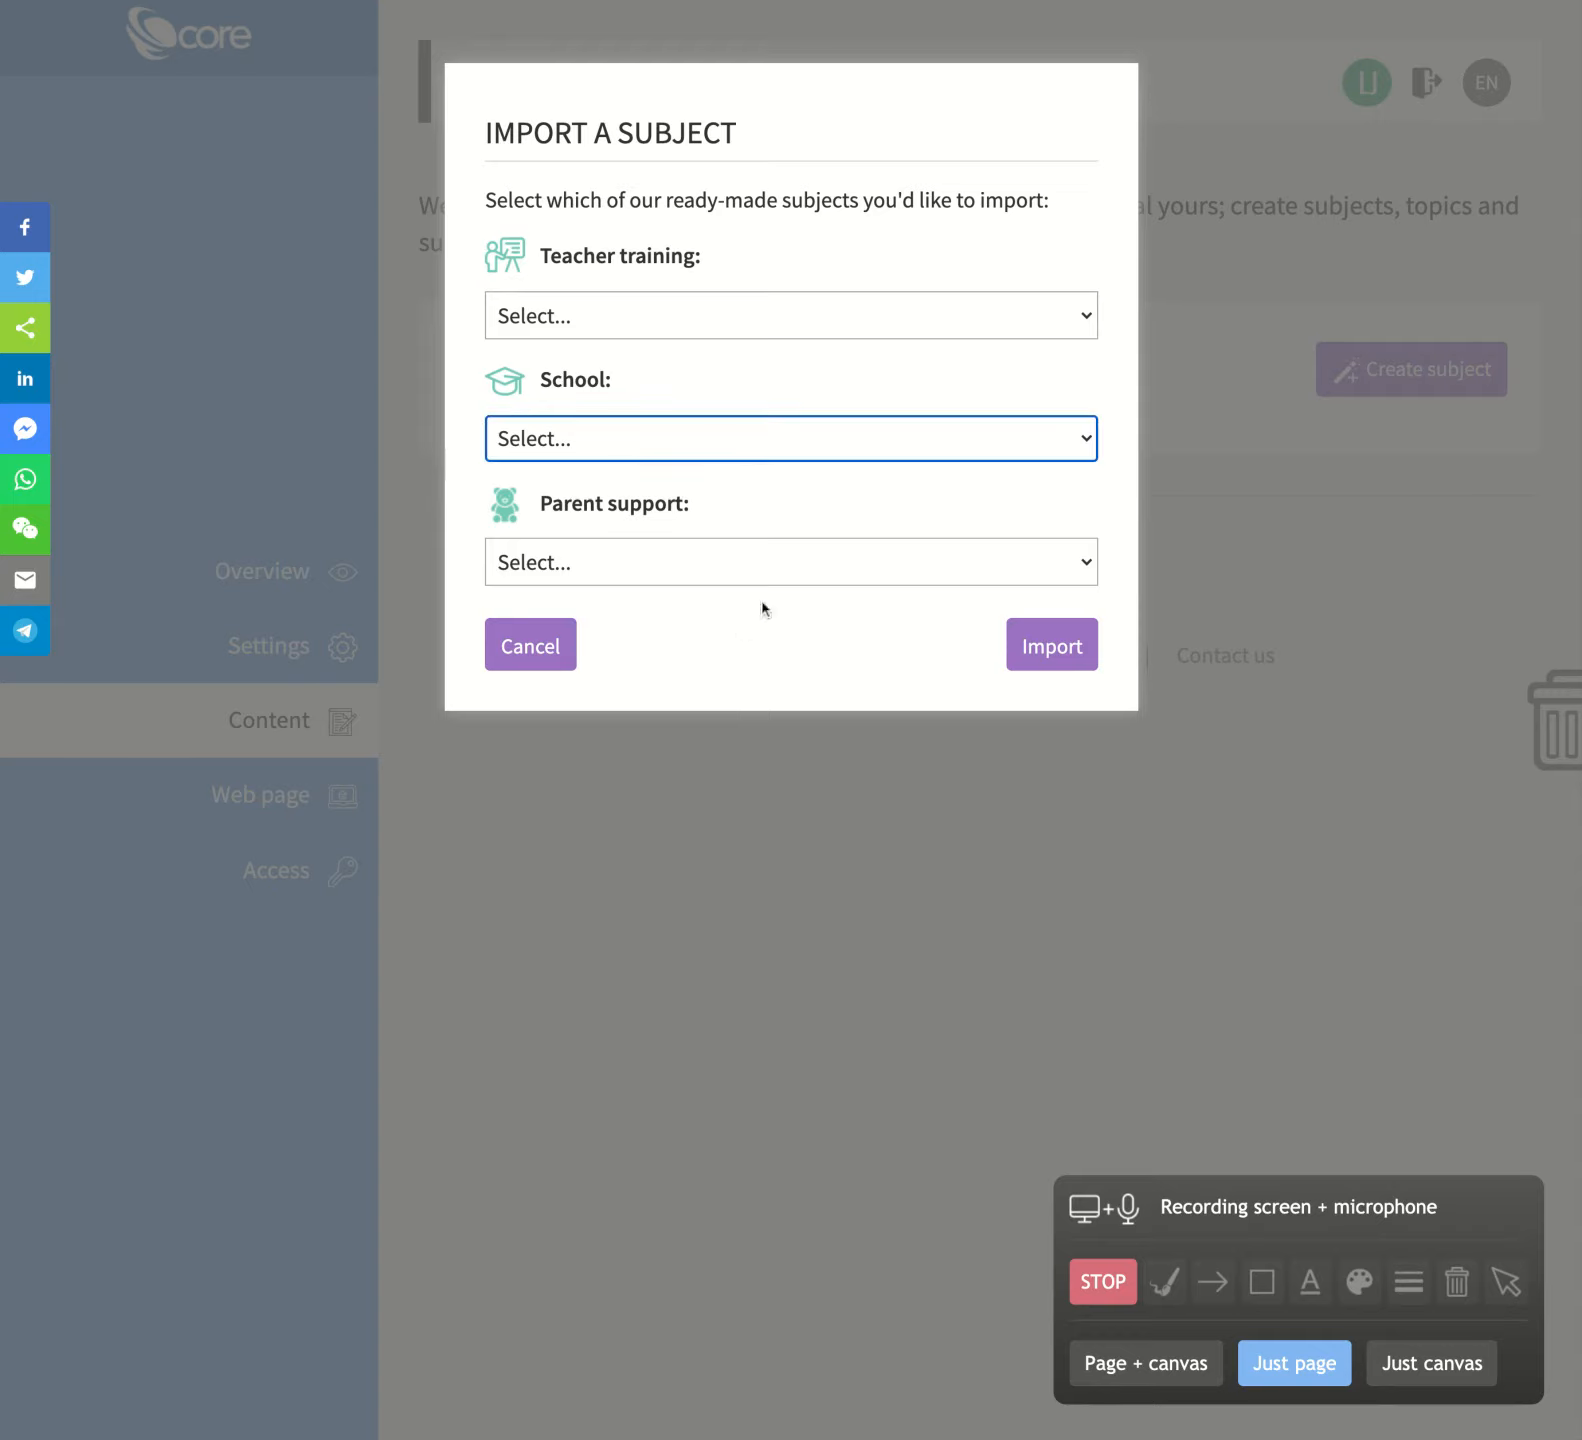
{"action": "left_click", "coordinate": [768, 567]}
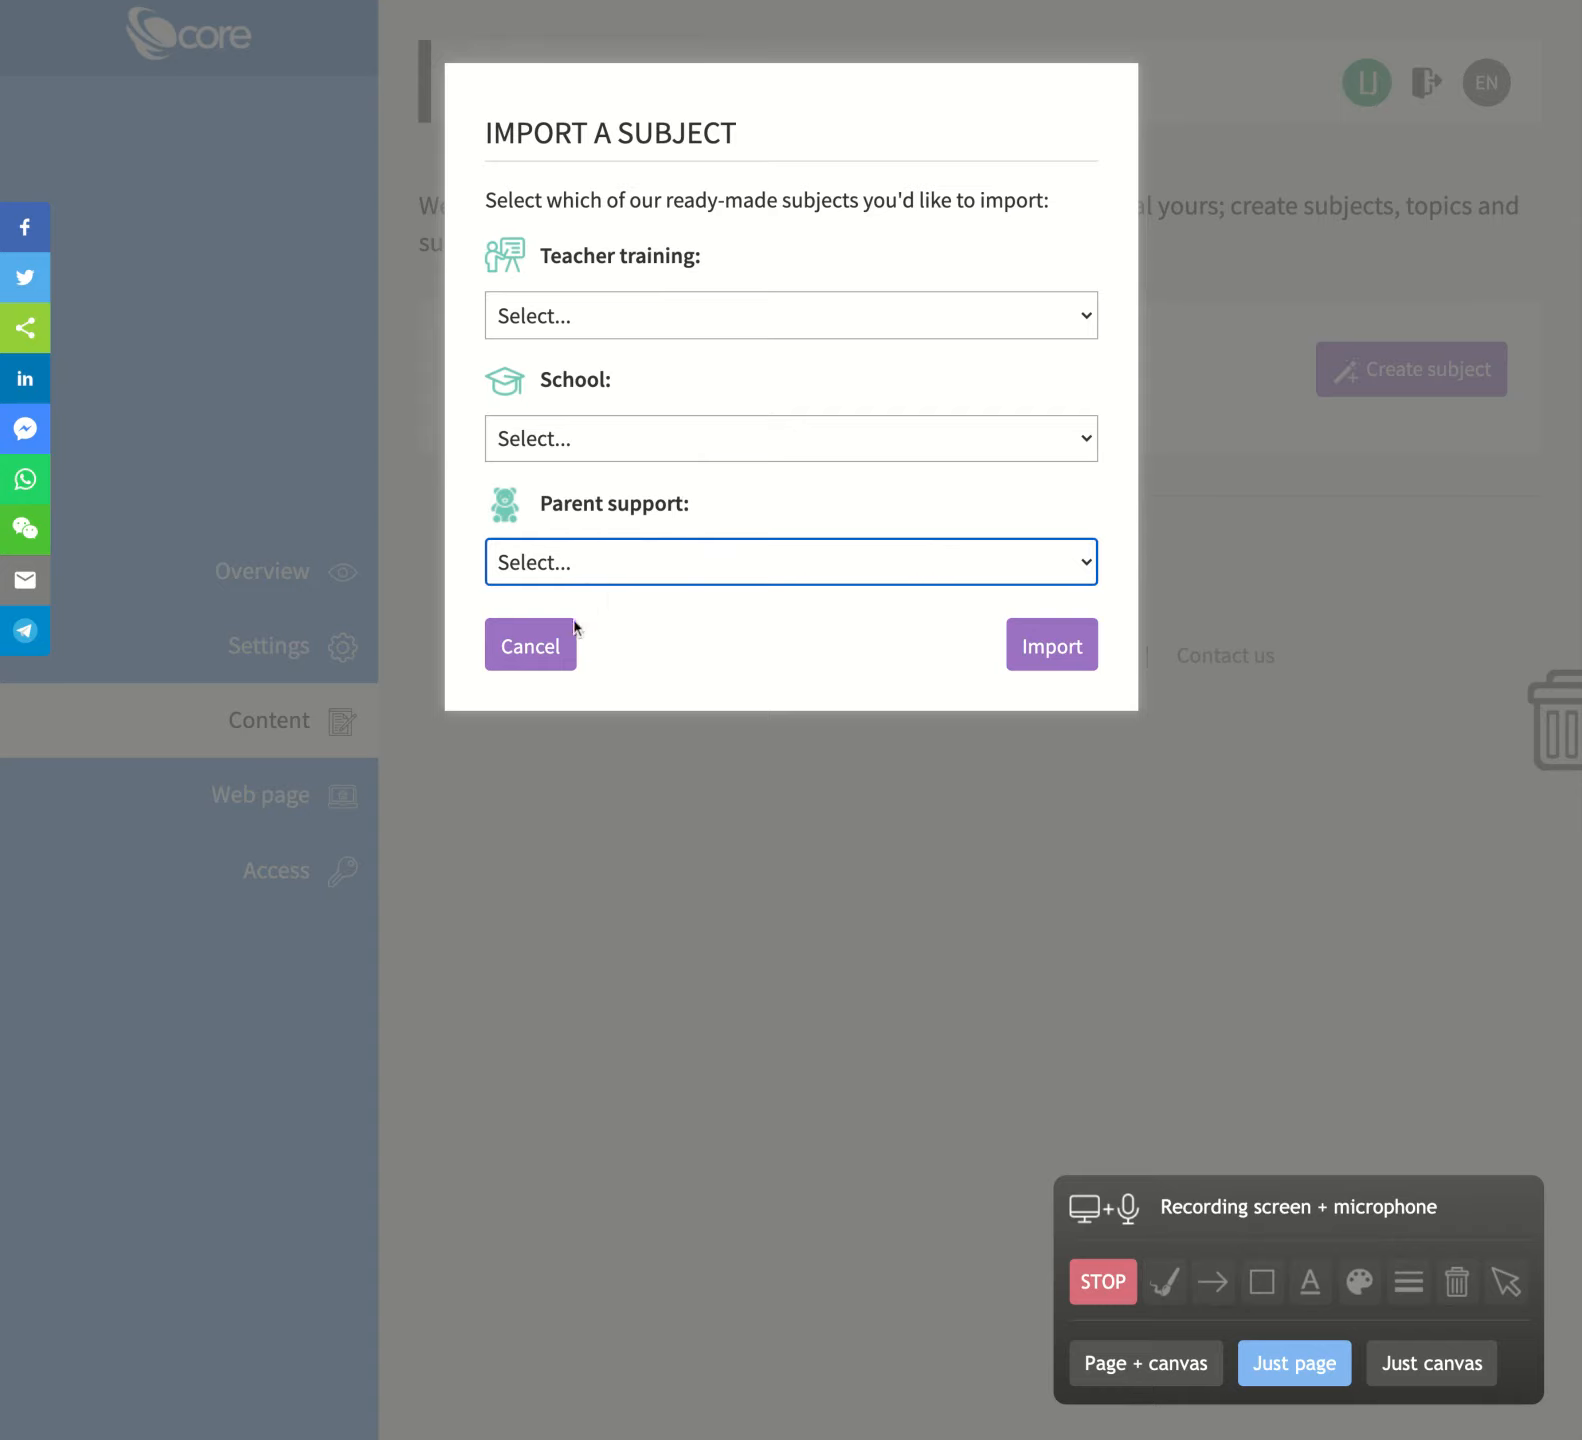
{"action": "left_click", "coordinate": [558, 647]}
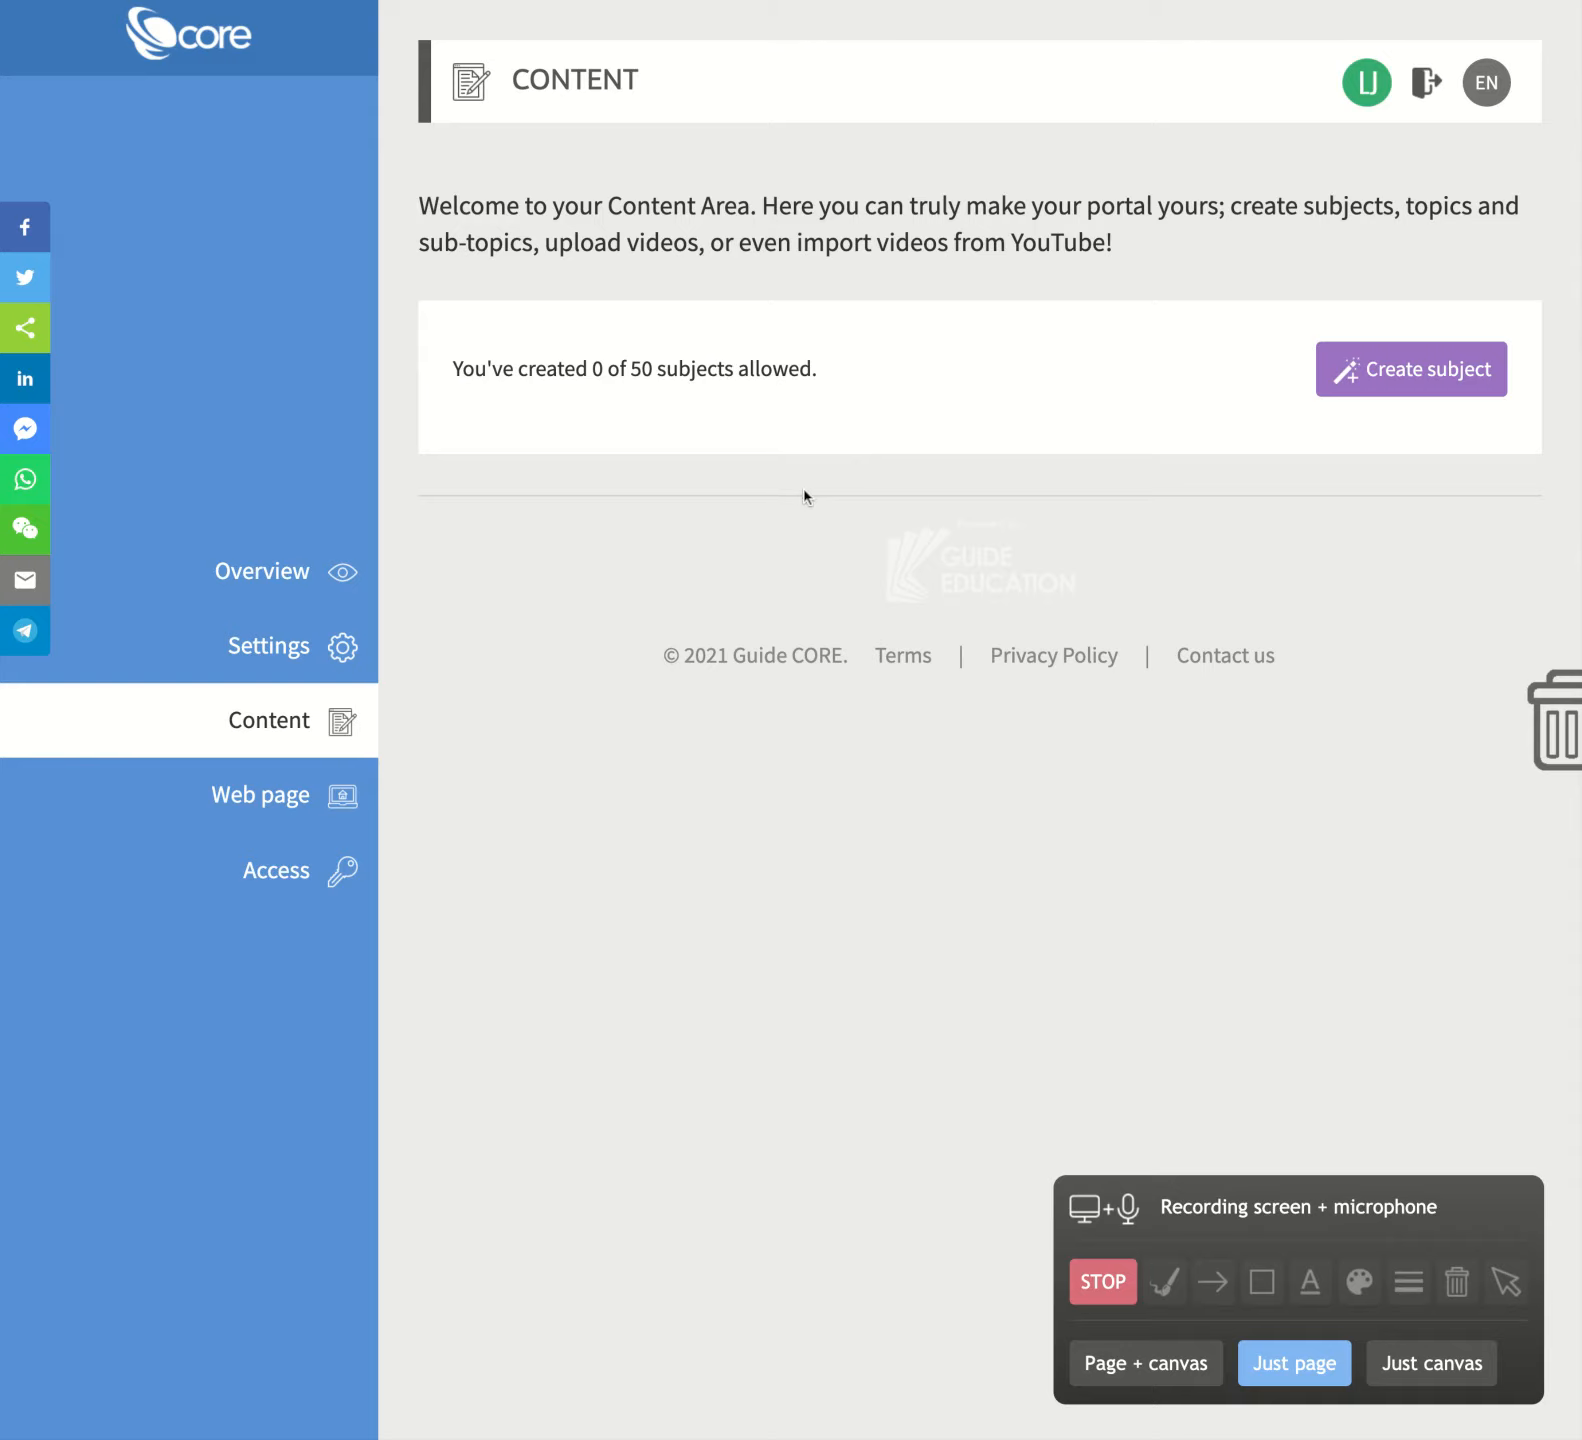
- Create a new subject of your own named "Intro to Guide"
{"action": "left_click", "coordinate": [1402, 388]}
{"action": "left_click", "coordinate": [652, 333]}
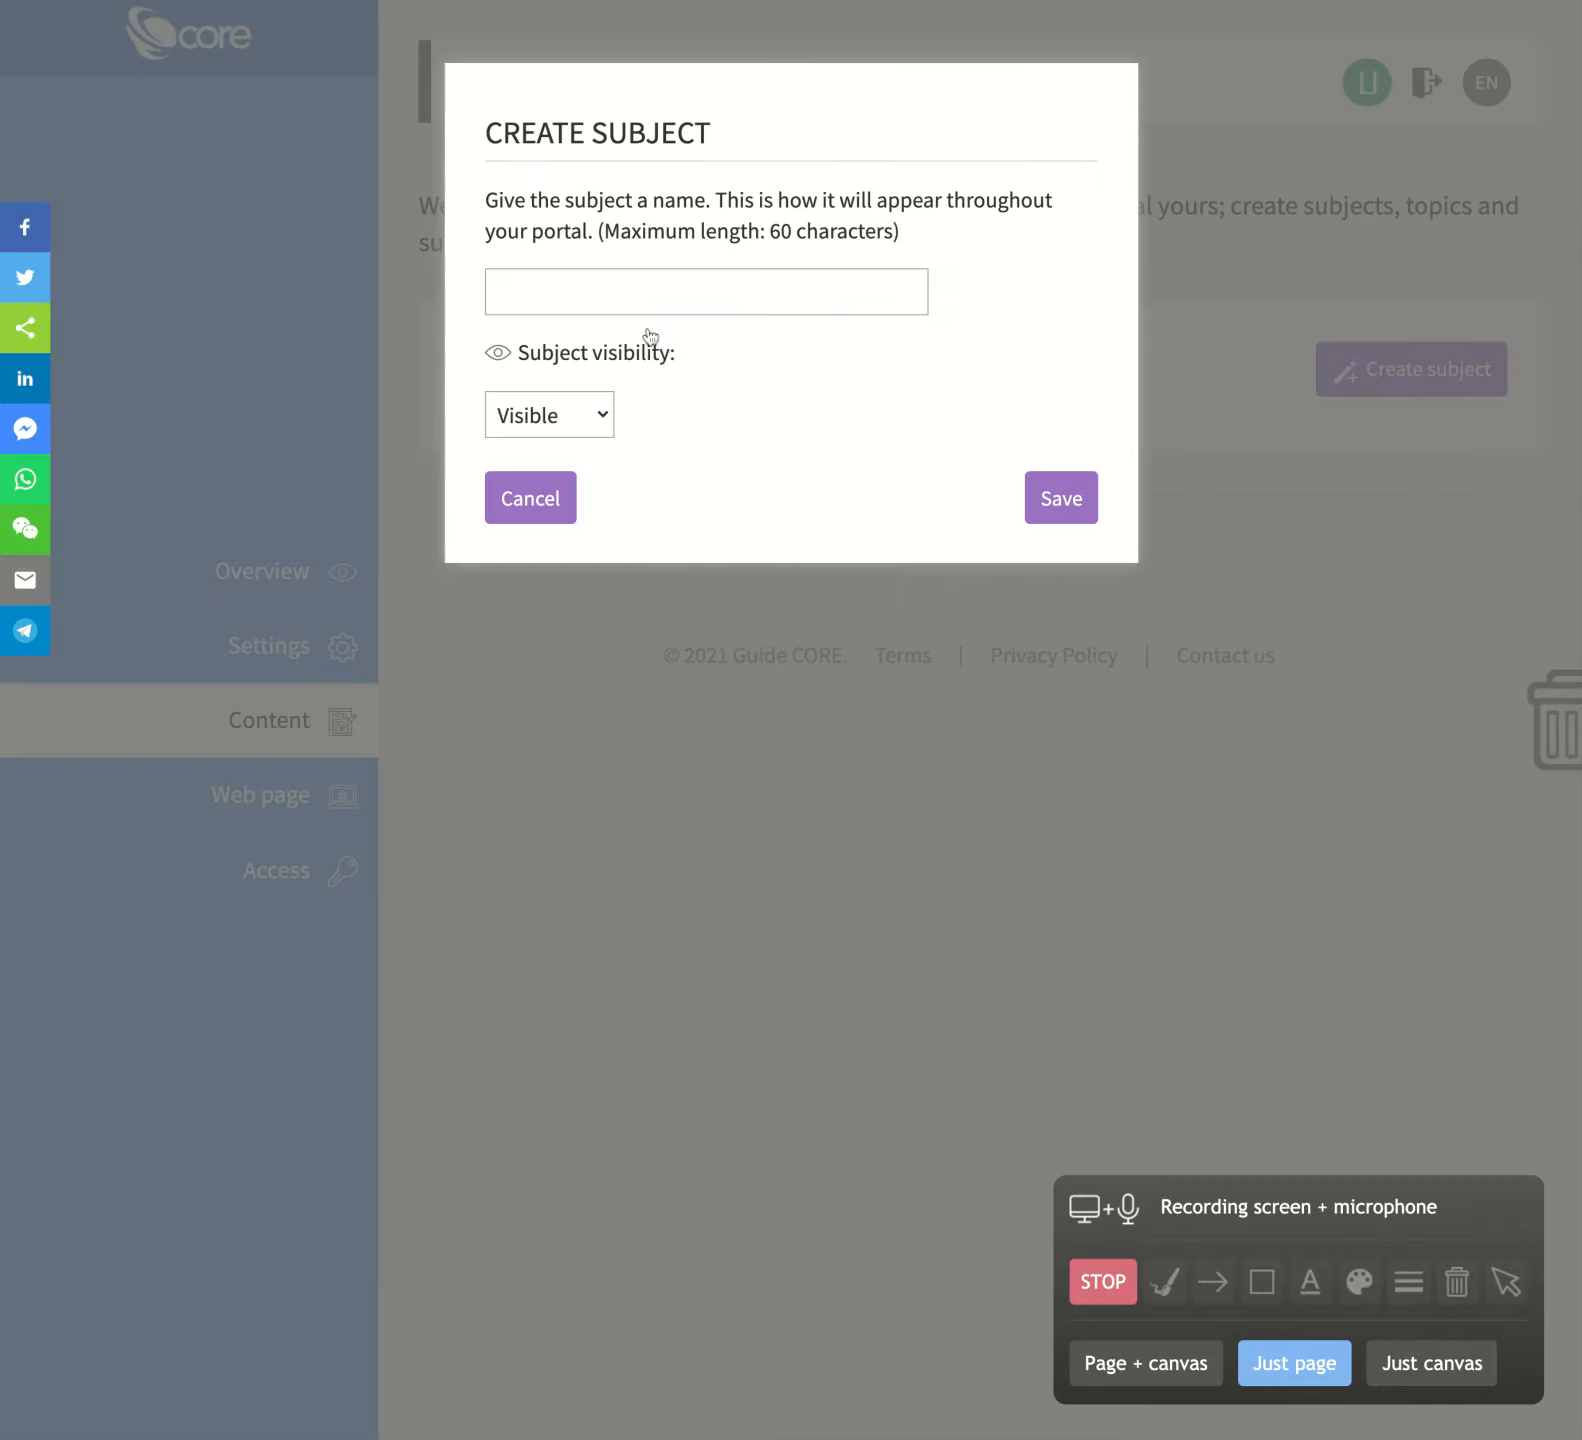
{"action": "left_click", "coordinate": [630, 298]}
{"action": "type", "text": "Int"}
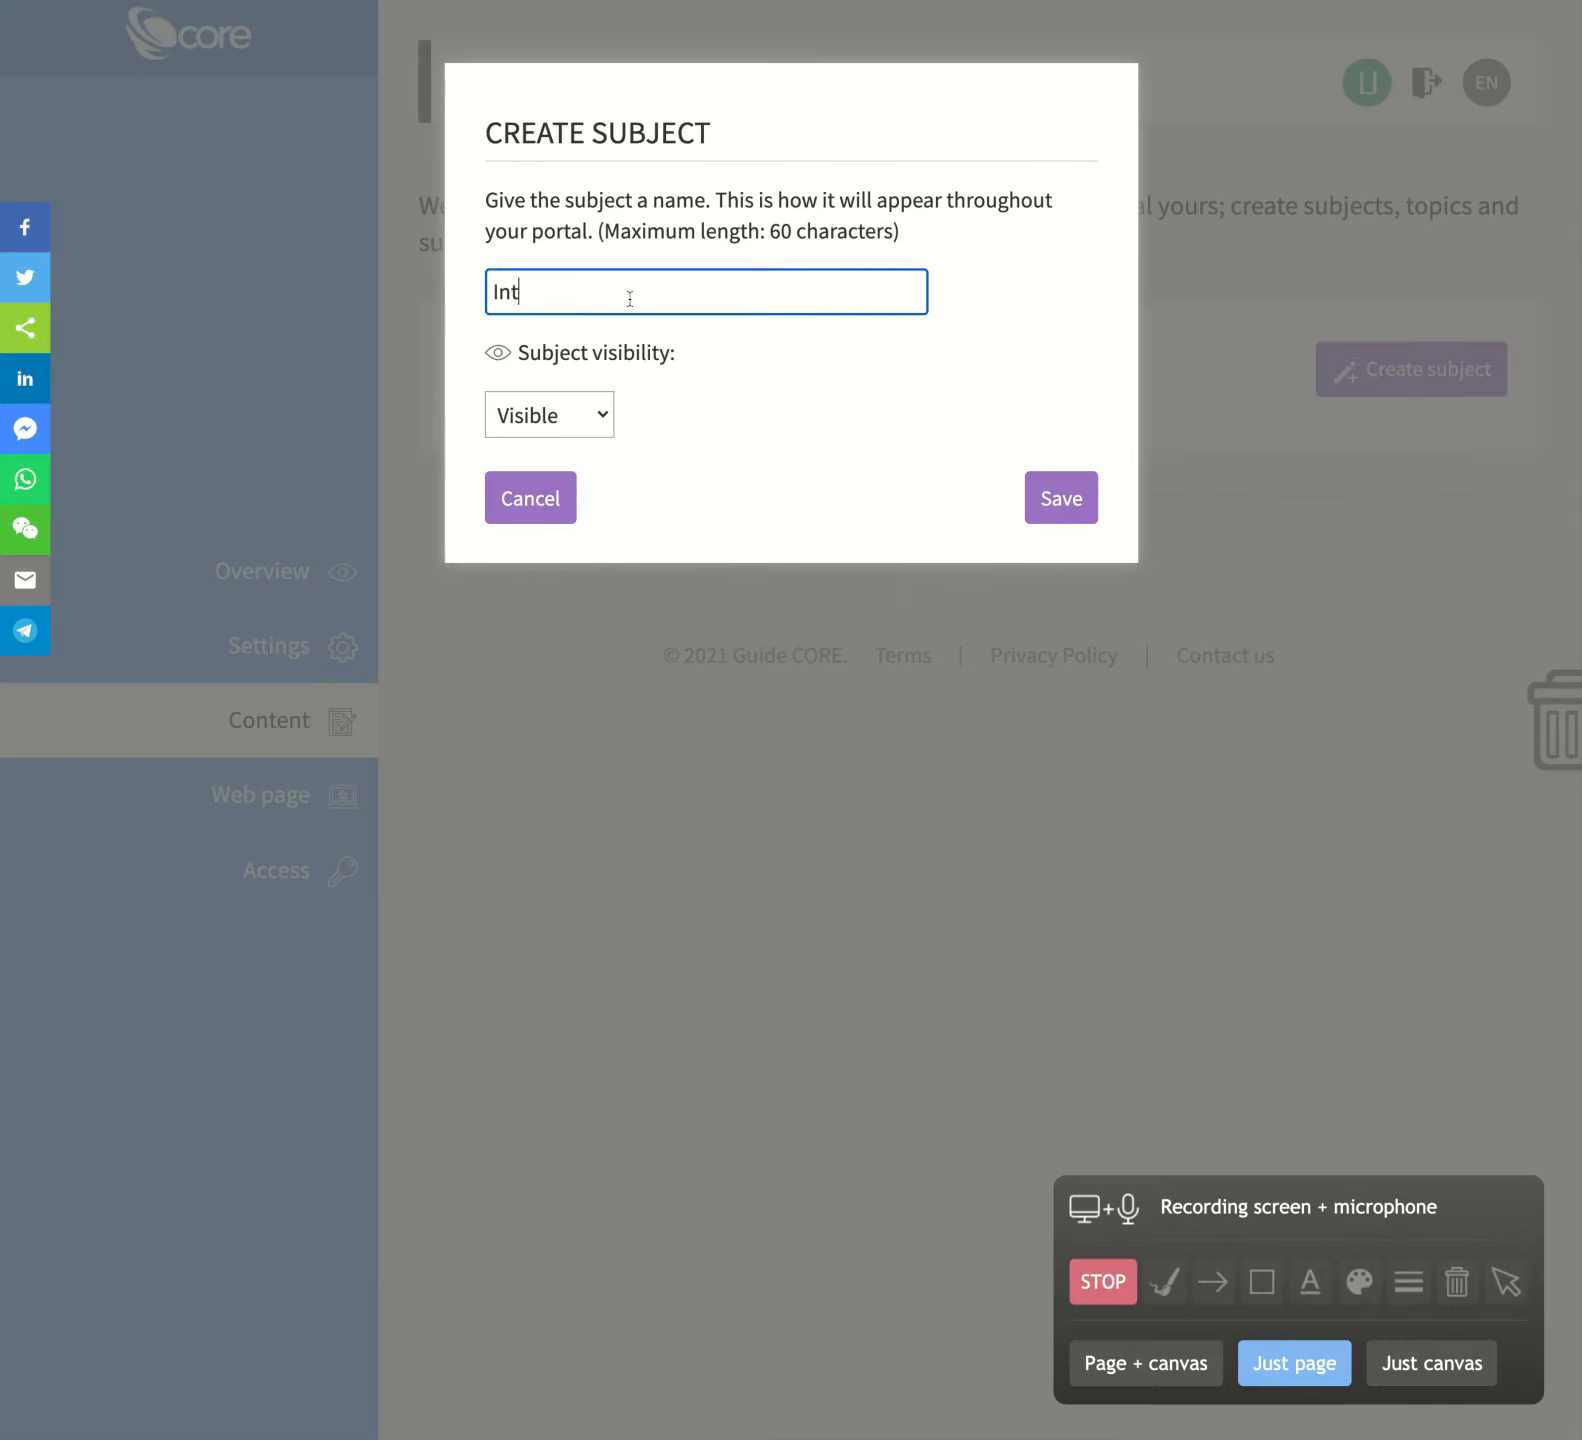
{"action": "type", "text": "ro to Guide"}
{"action": "left_click", "coordinate": [1060, 500]}
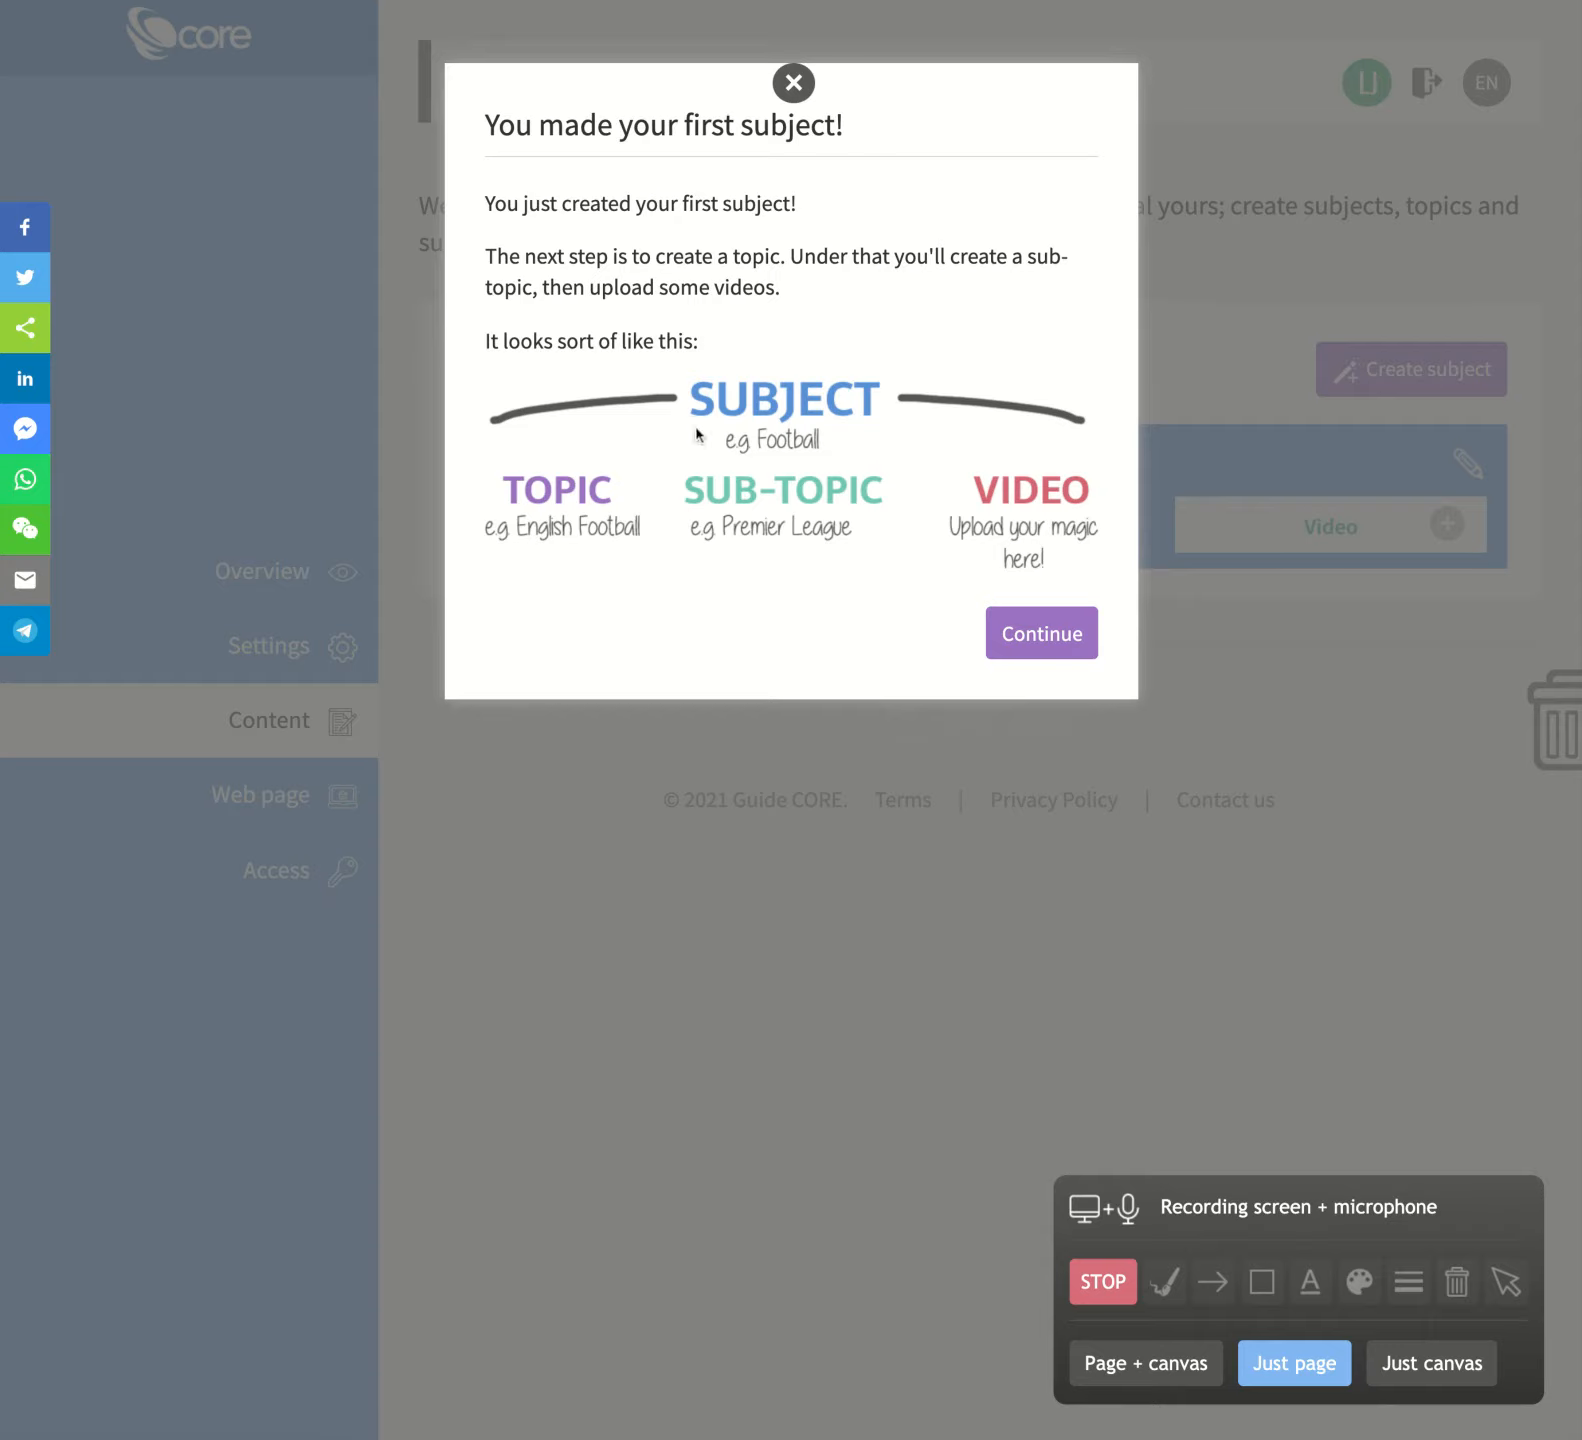
{"action": "left_click", "coordinate": [1060, 628]}
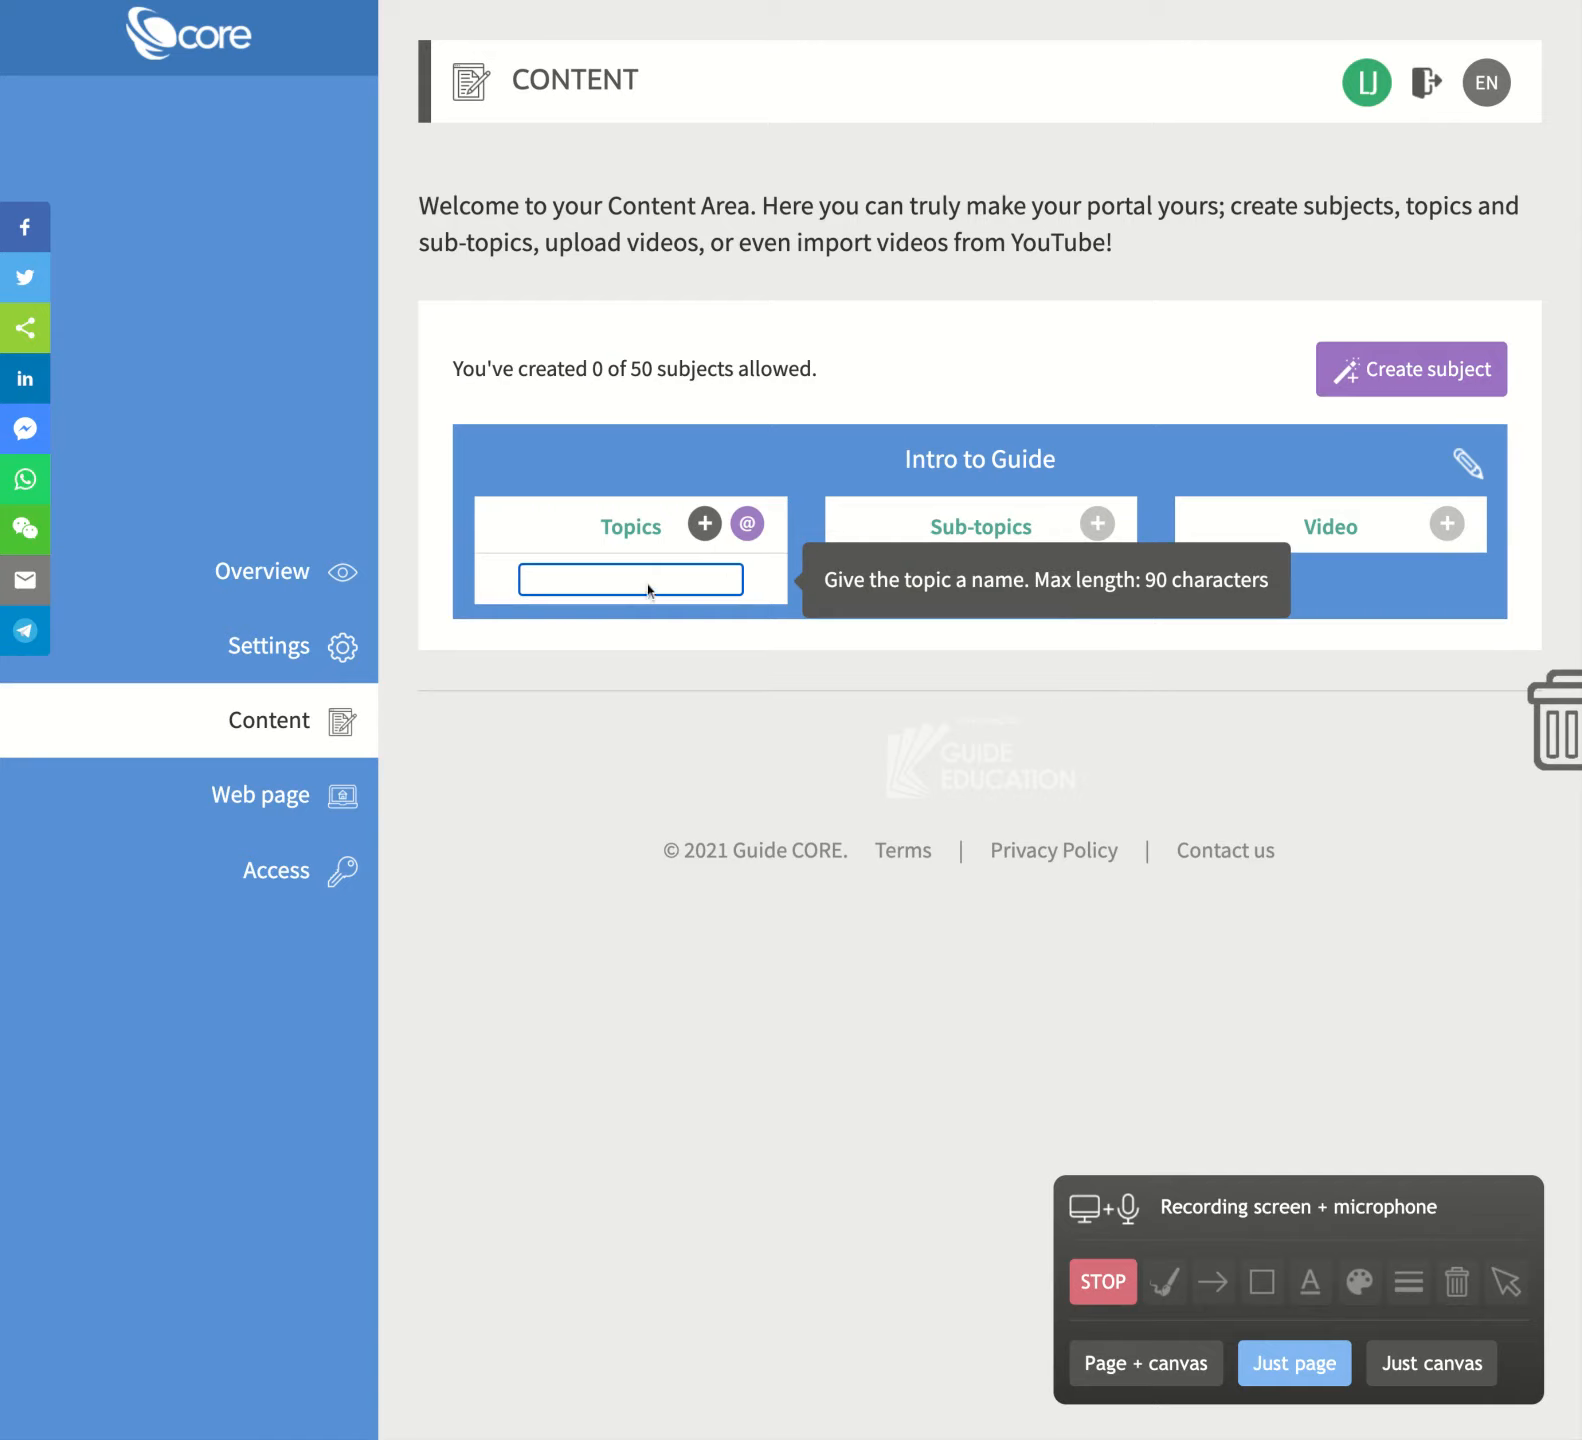
- Add a topic named "Products" to the Intro to Guide subject, with a sub-topic named "CORE" under it
{"action": "type", "text": "Products"}
{"action": "key", "text": "Return"}
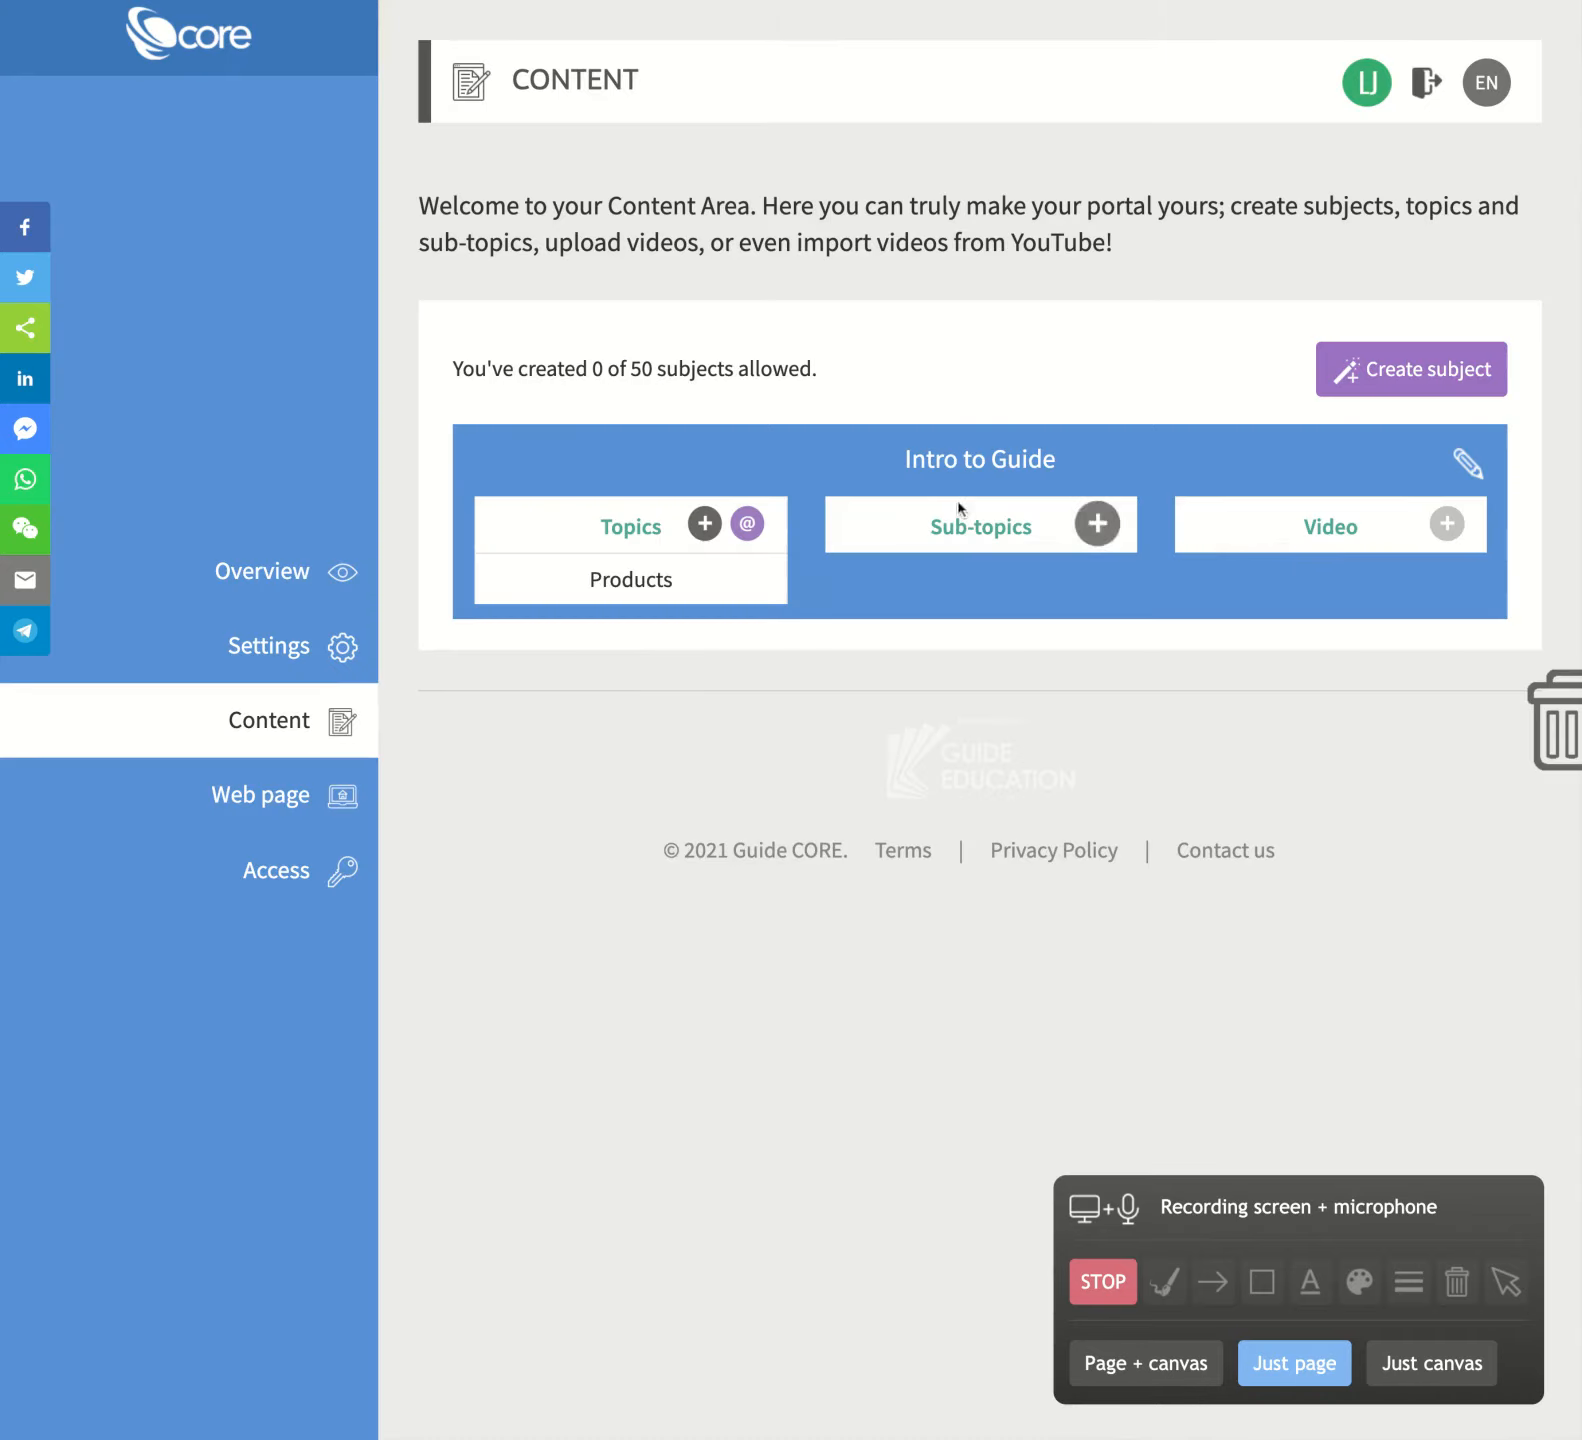
{"action": "left_click", "coordinate": [1097, 523]}
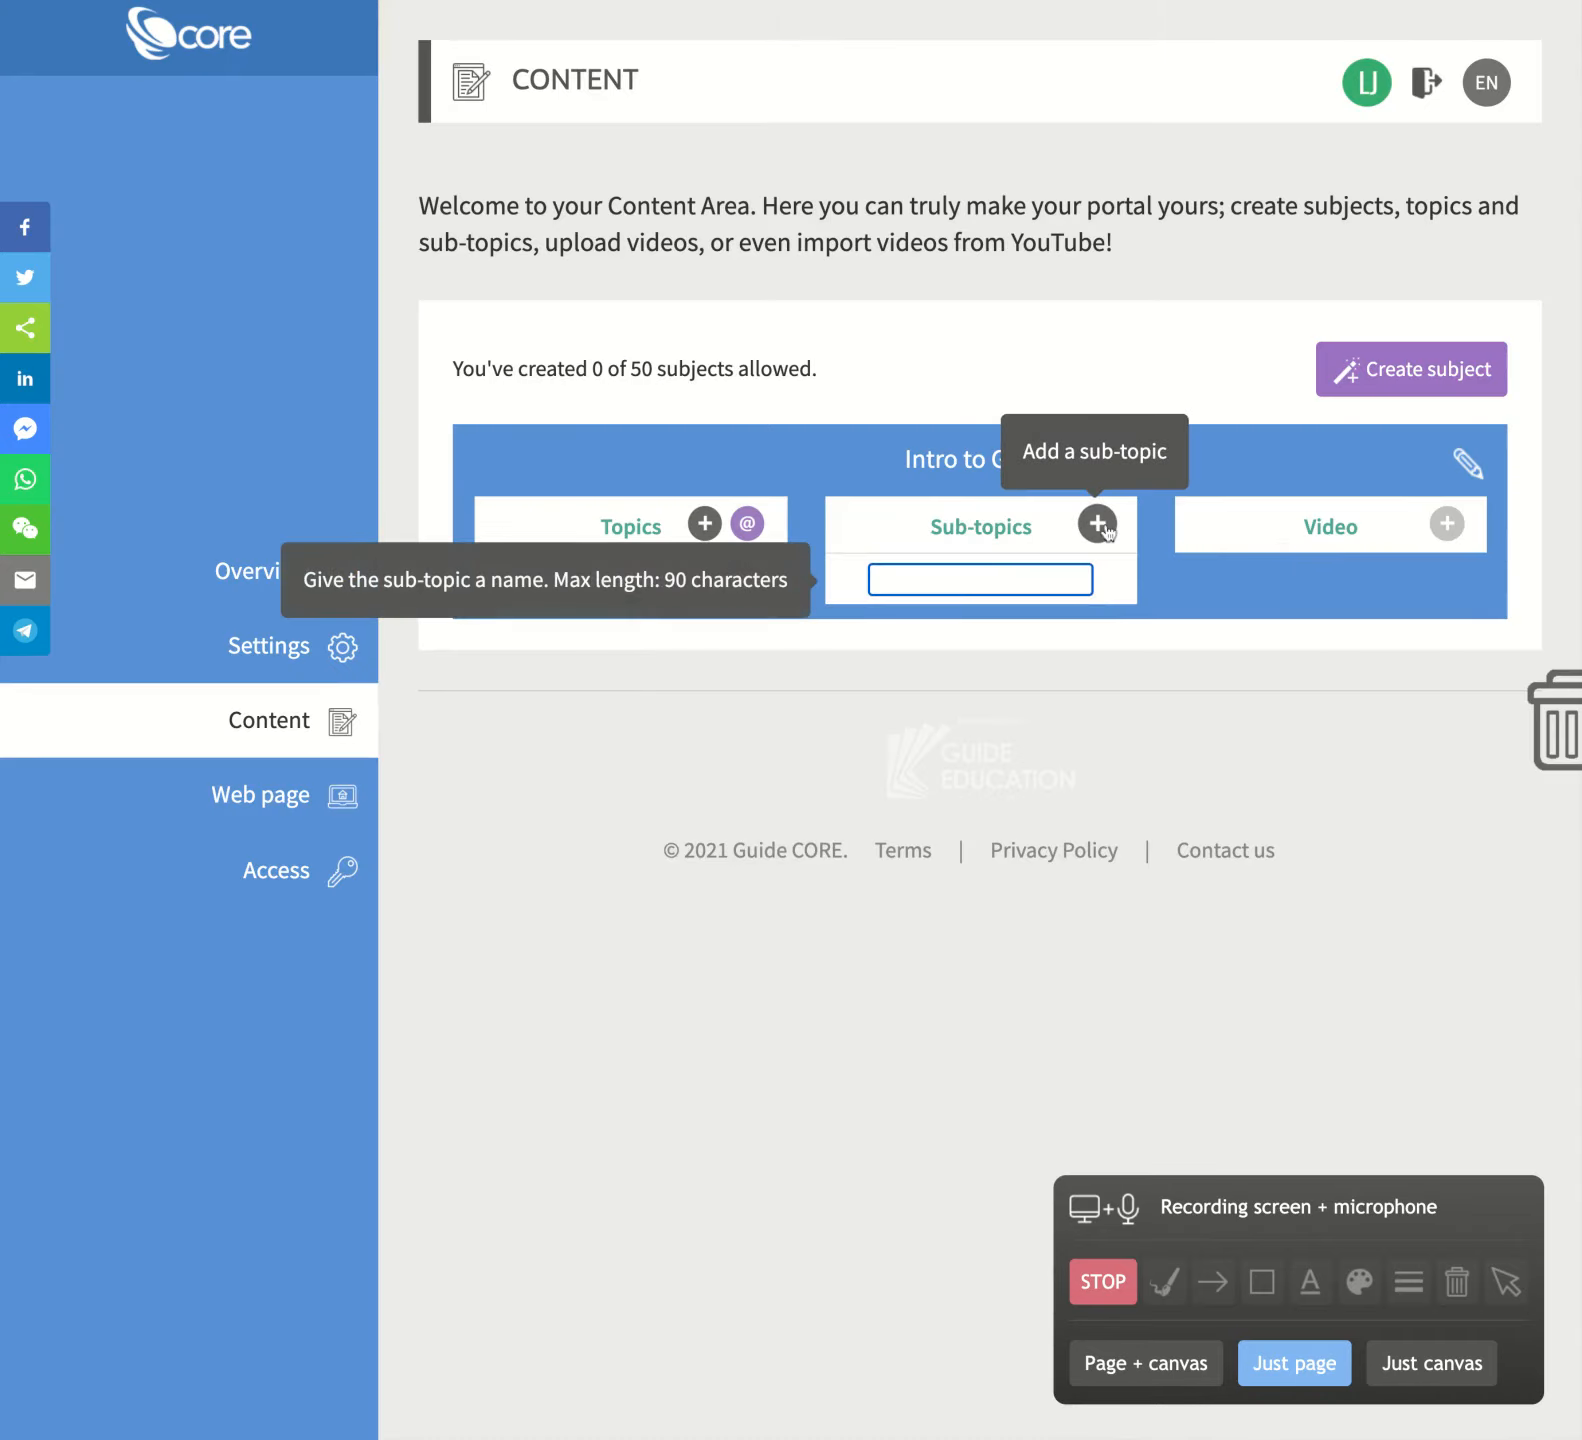
{"action": "type", "text": "CORE"}
{"action": "key", "text": "Return"}
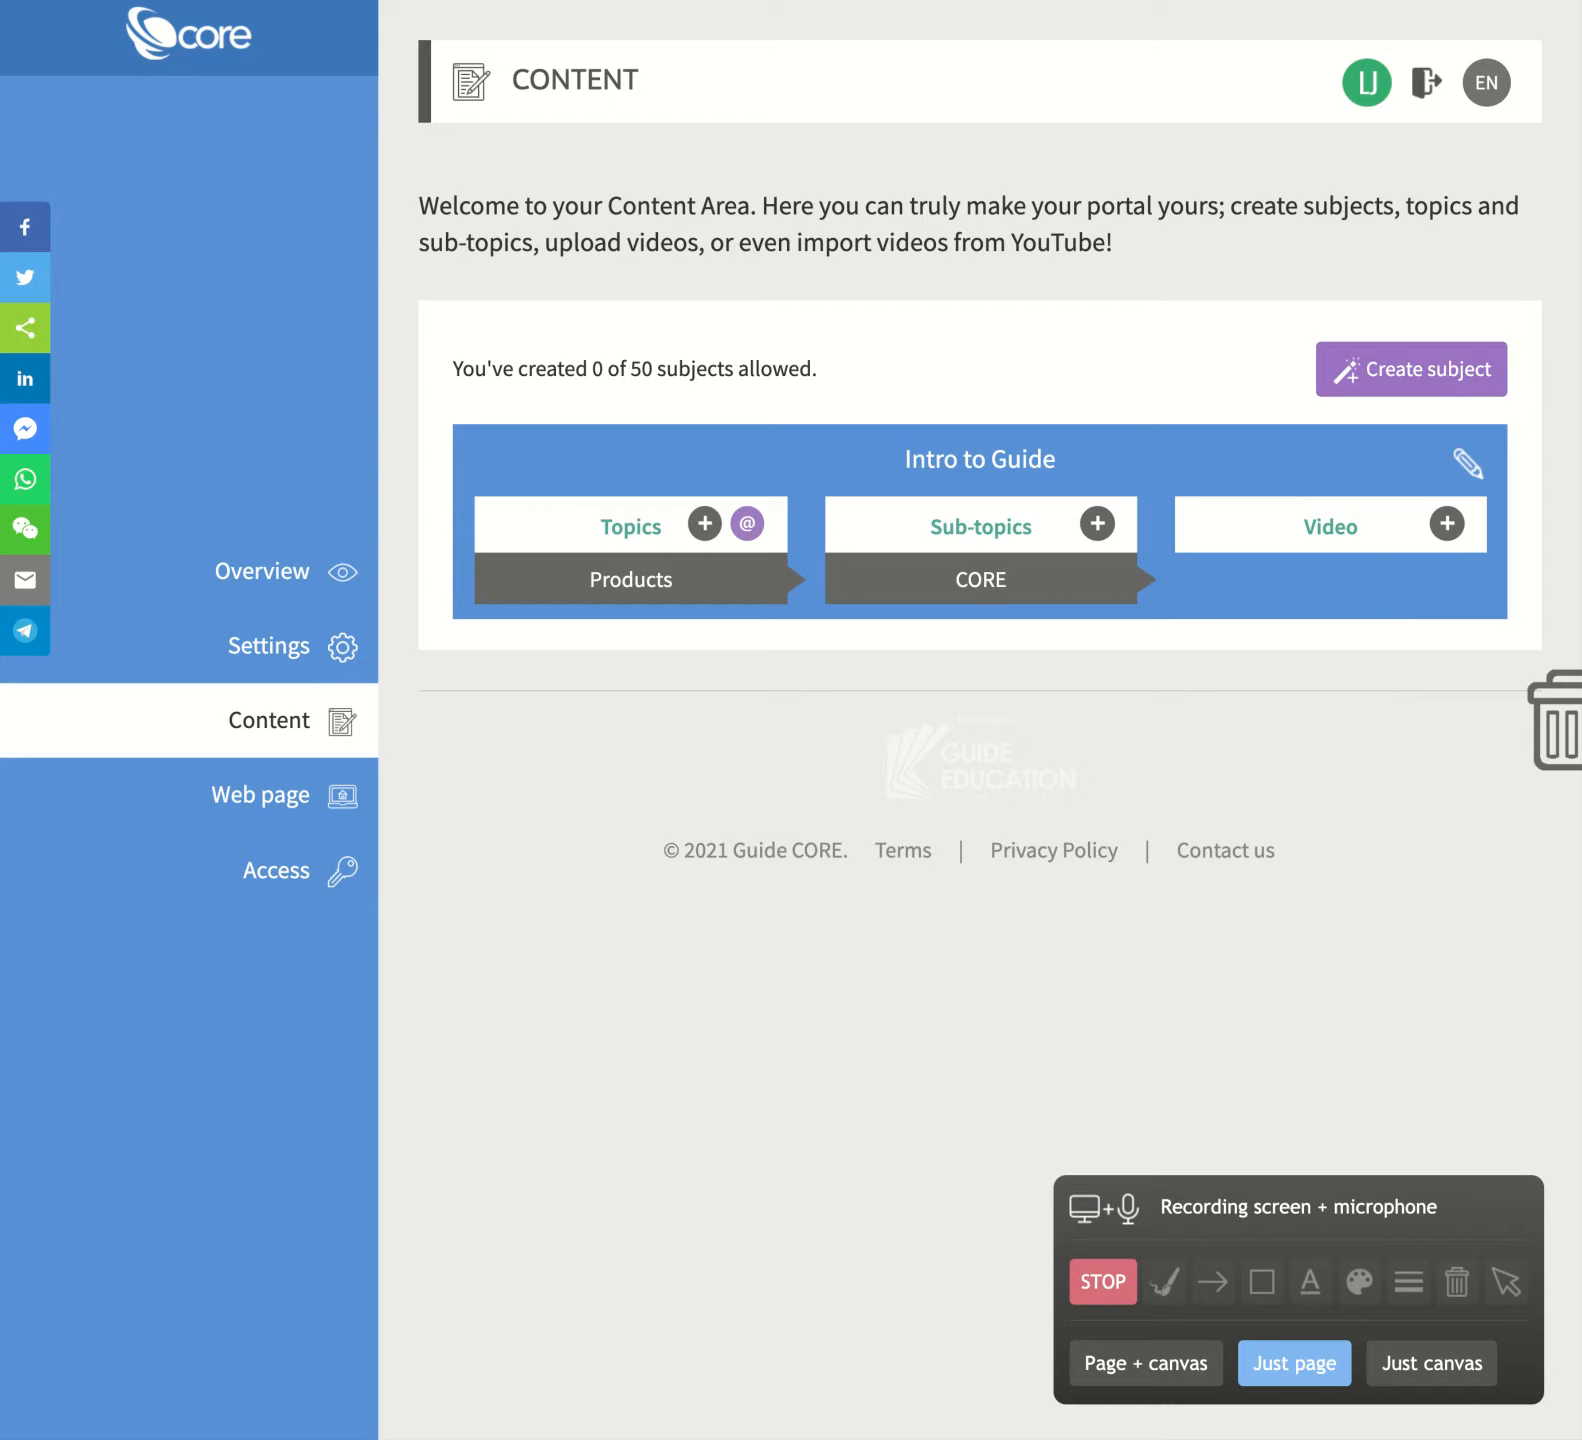
- Import the YouTube video "Boris Johnson holds UK coronavirus briefing – watch live" into the CORE sub-topic using its copied URL
{"action": "left_click", "coordinate": [1444, 524]}
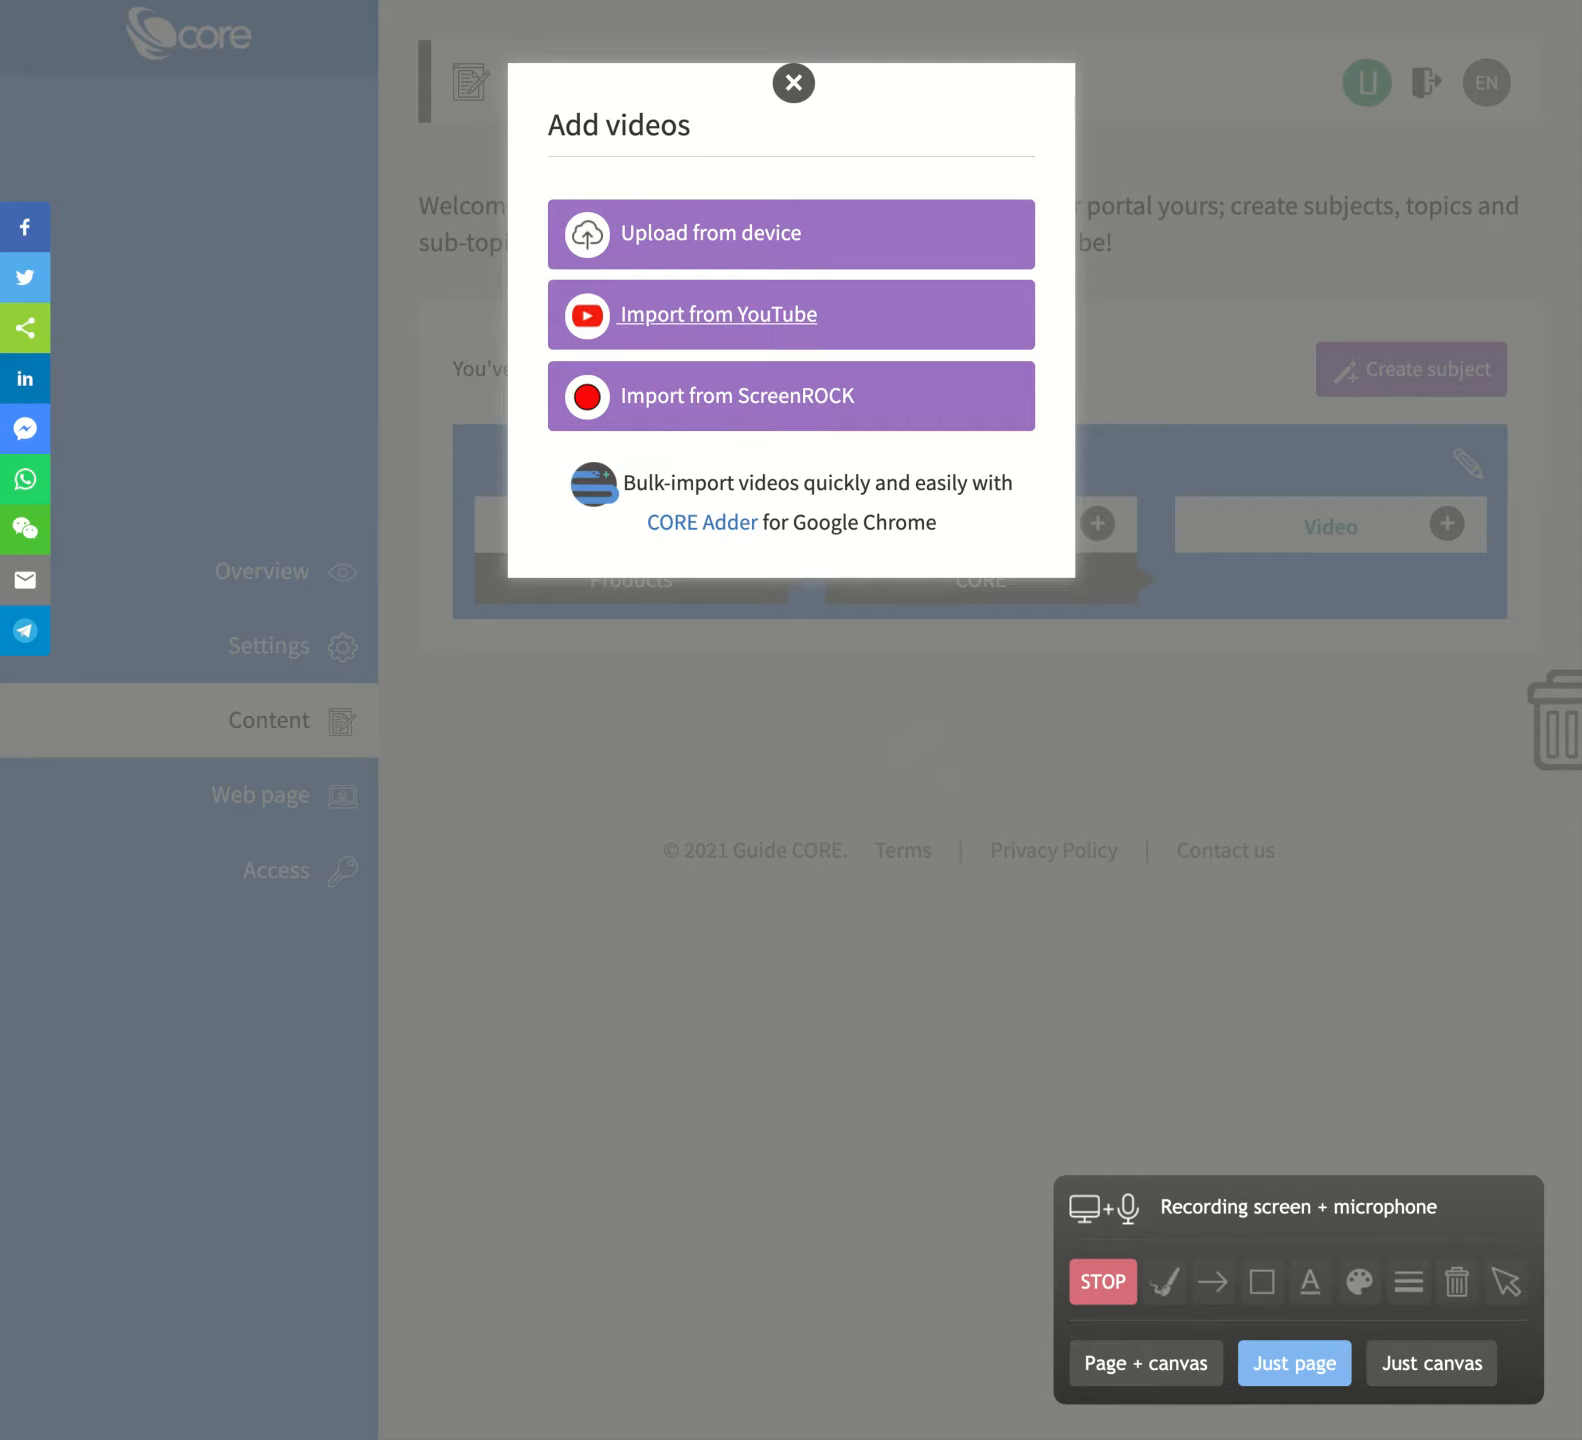
{"action": "left_click", "coordinate": [931, 253]}
{"action": "left_click", "coordinate": [701, 334]}
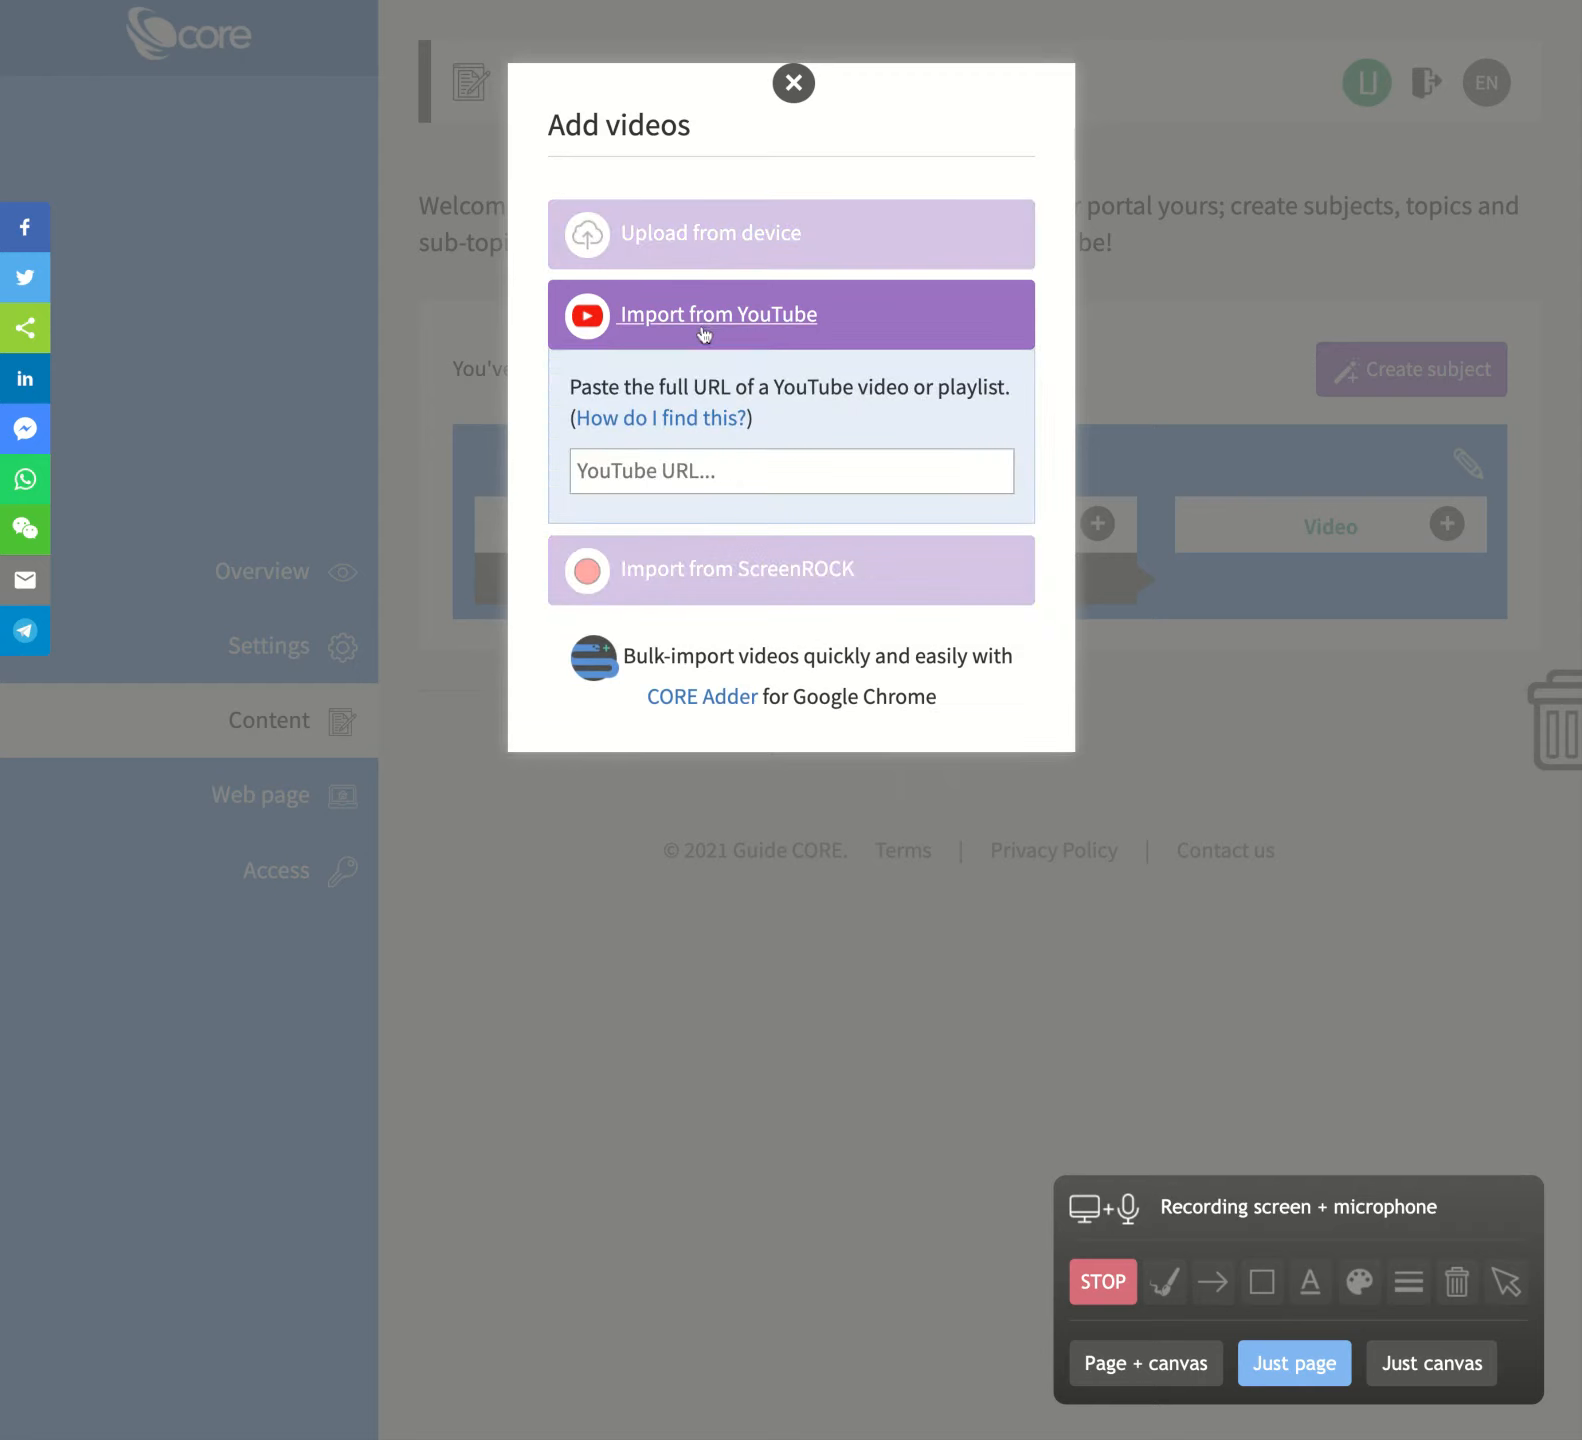
{"action": "left_click", "coordinate": [651, 480]}
{"action": "key", "text": "ctrl+v"}
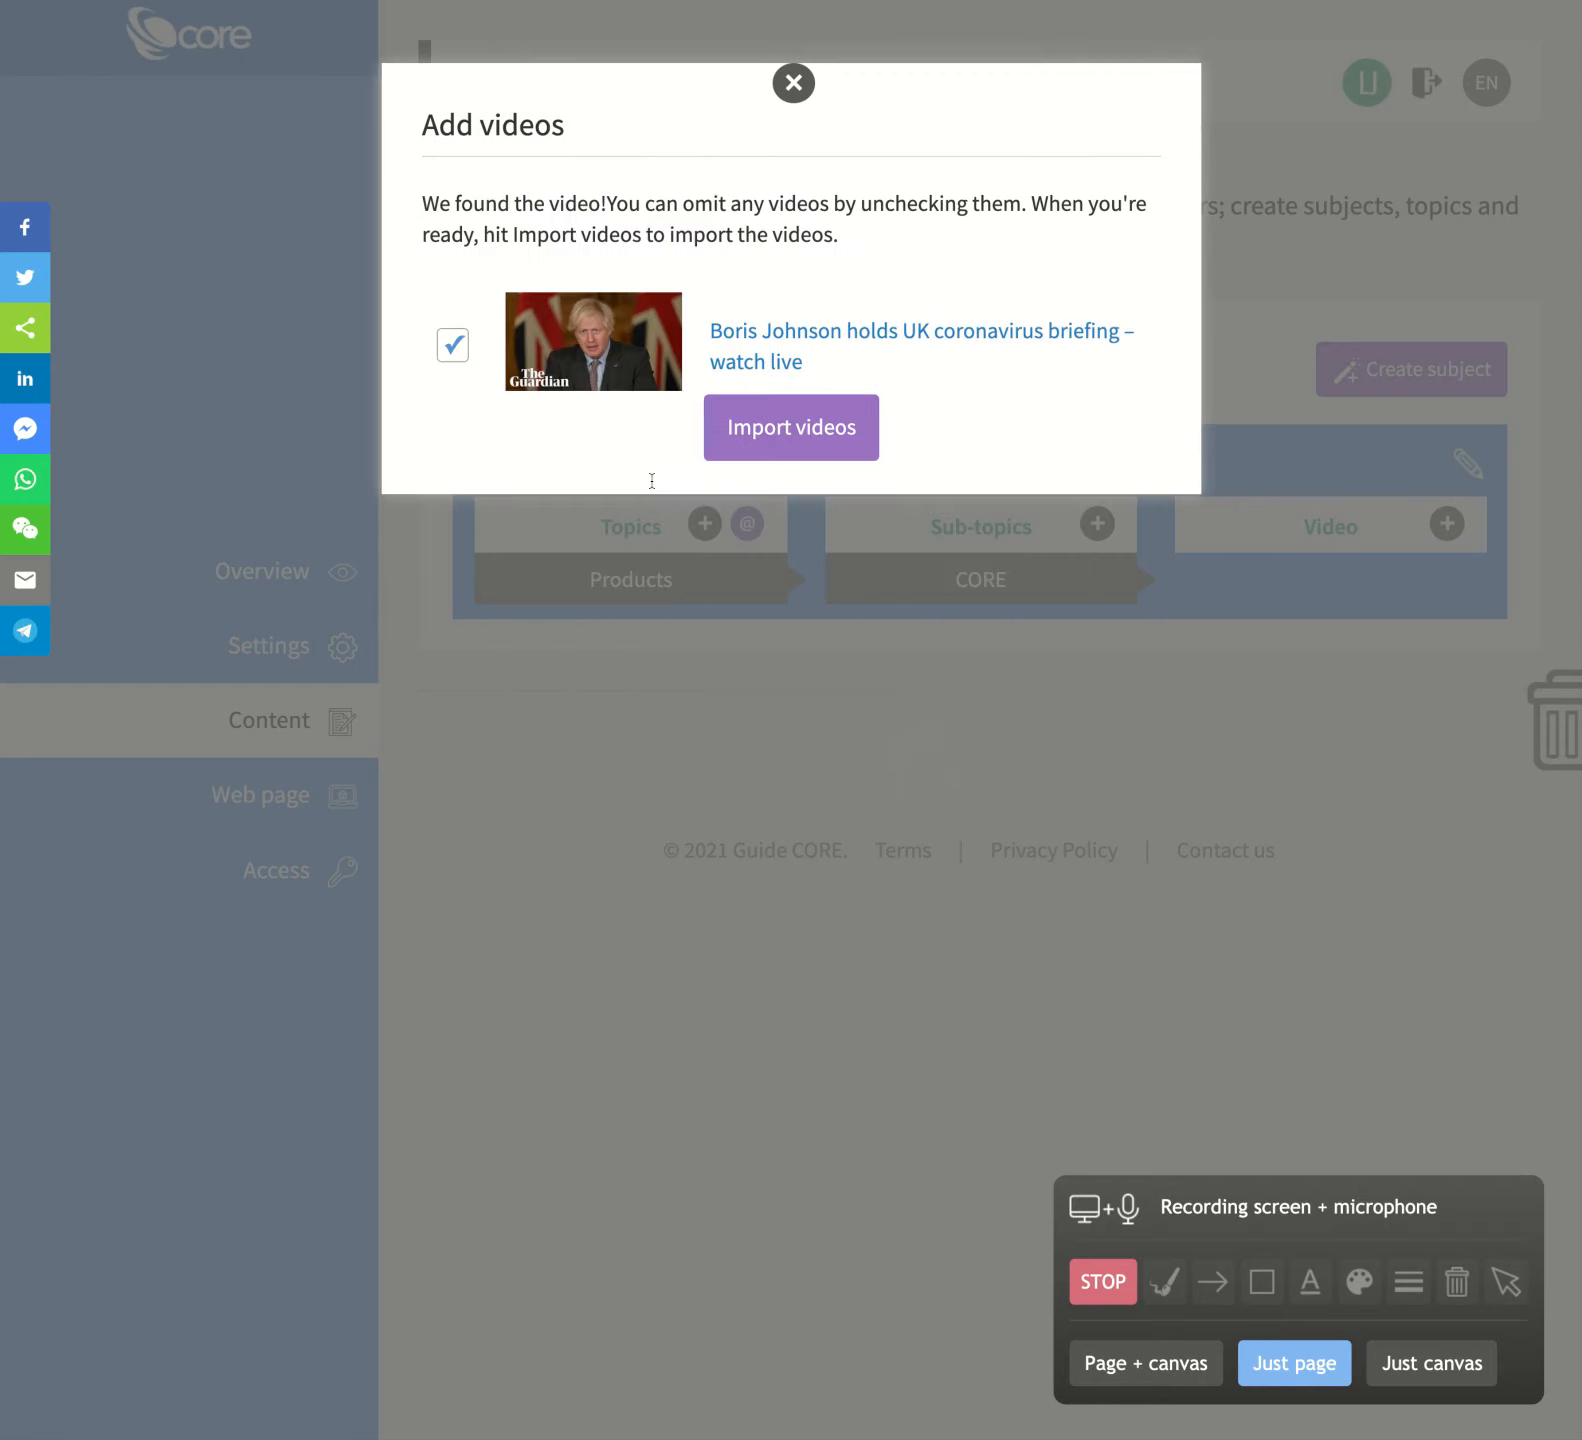
{"action": "left_click", "coordinate": [804, 450]}
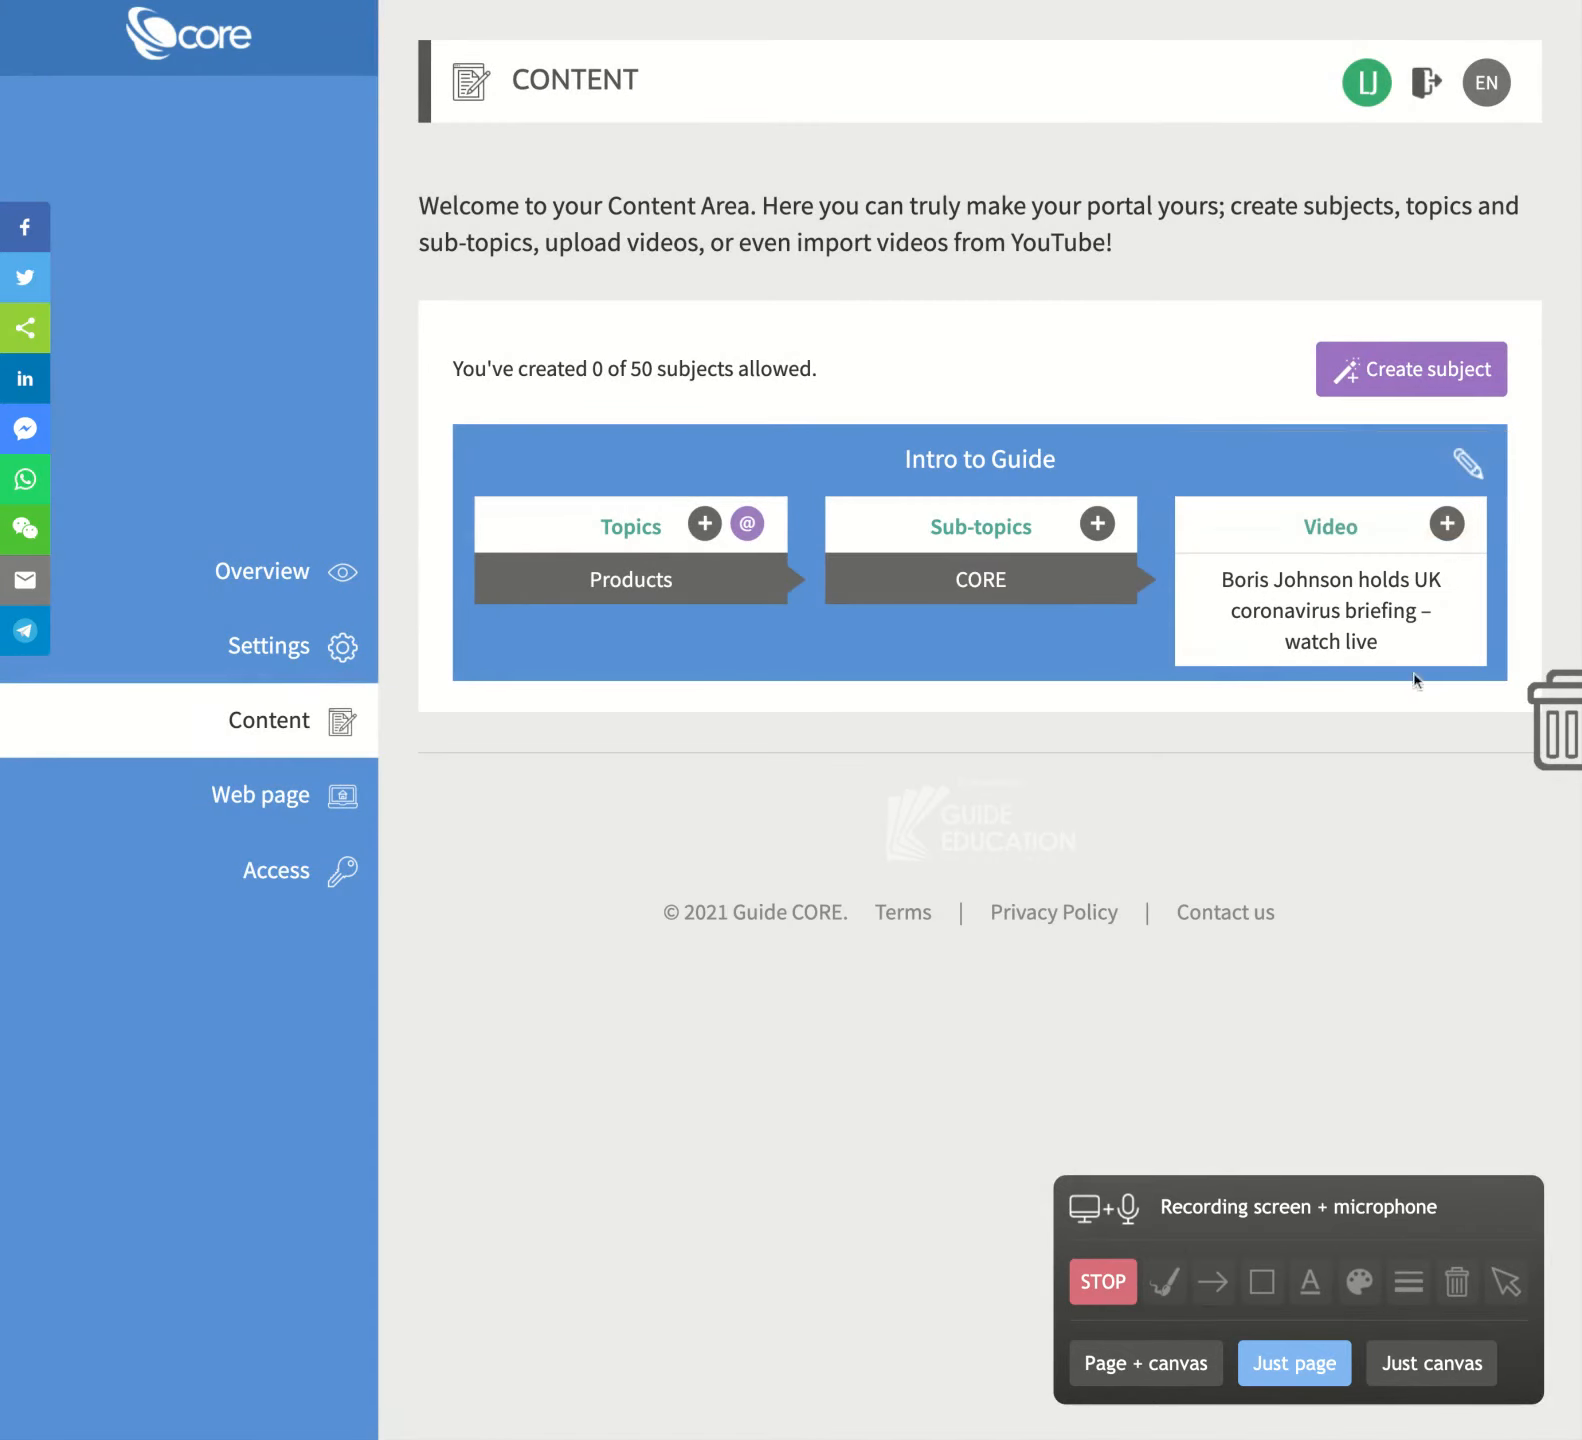
- Start adding another video to the CORE sub-topic and choose ScreenROCK as the import source
{"action": "left_click", "coordinate": [1440, 530]}
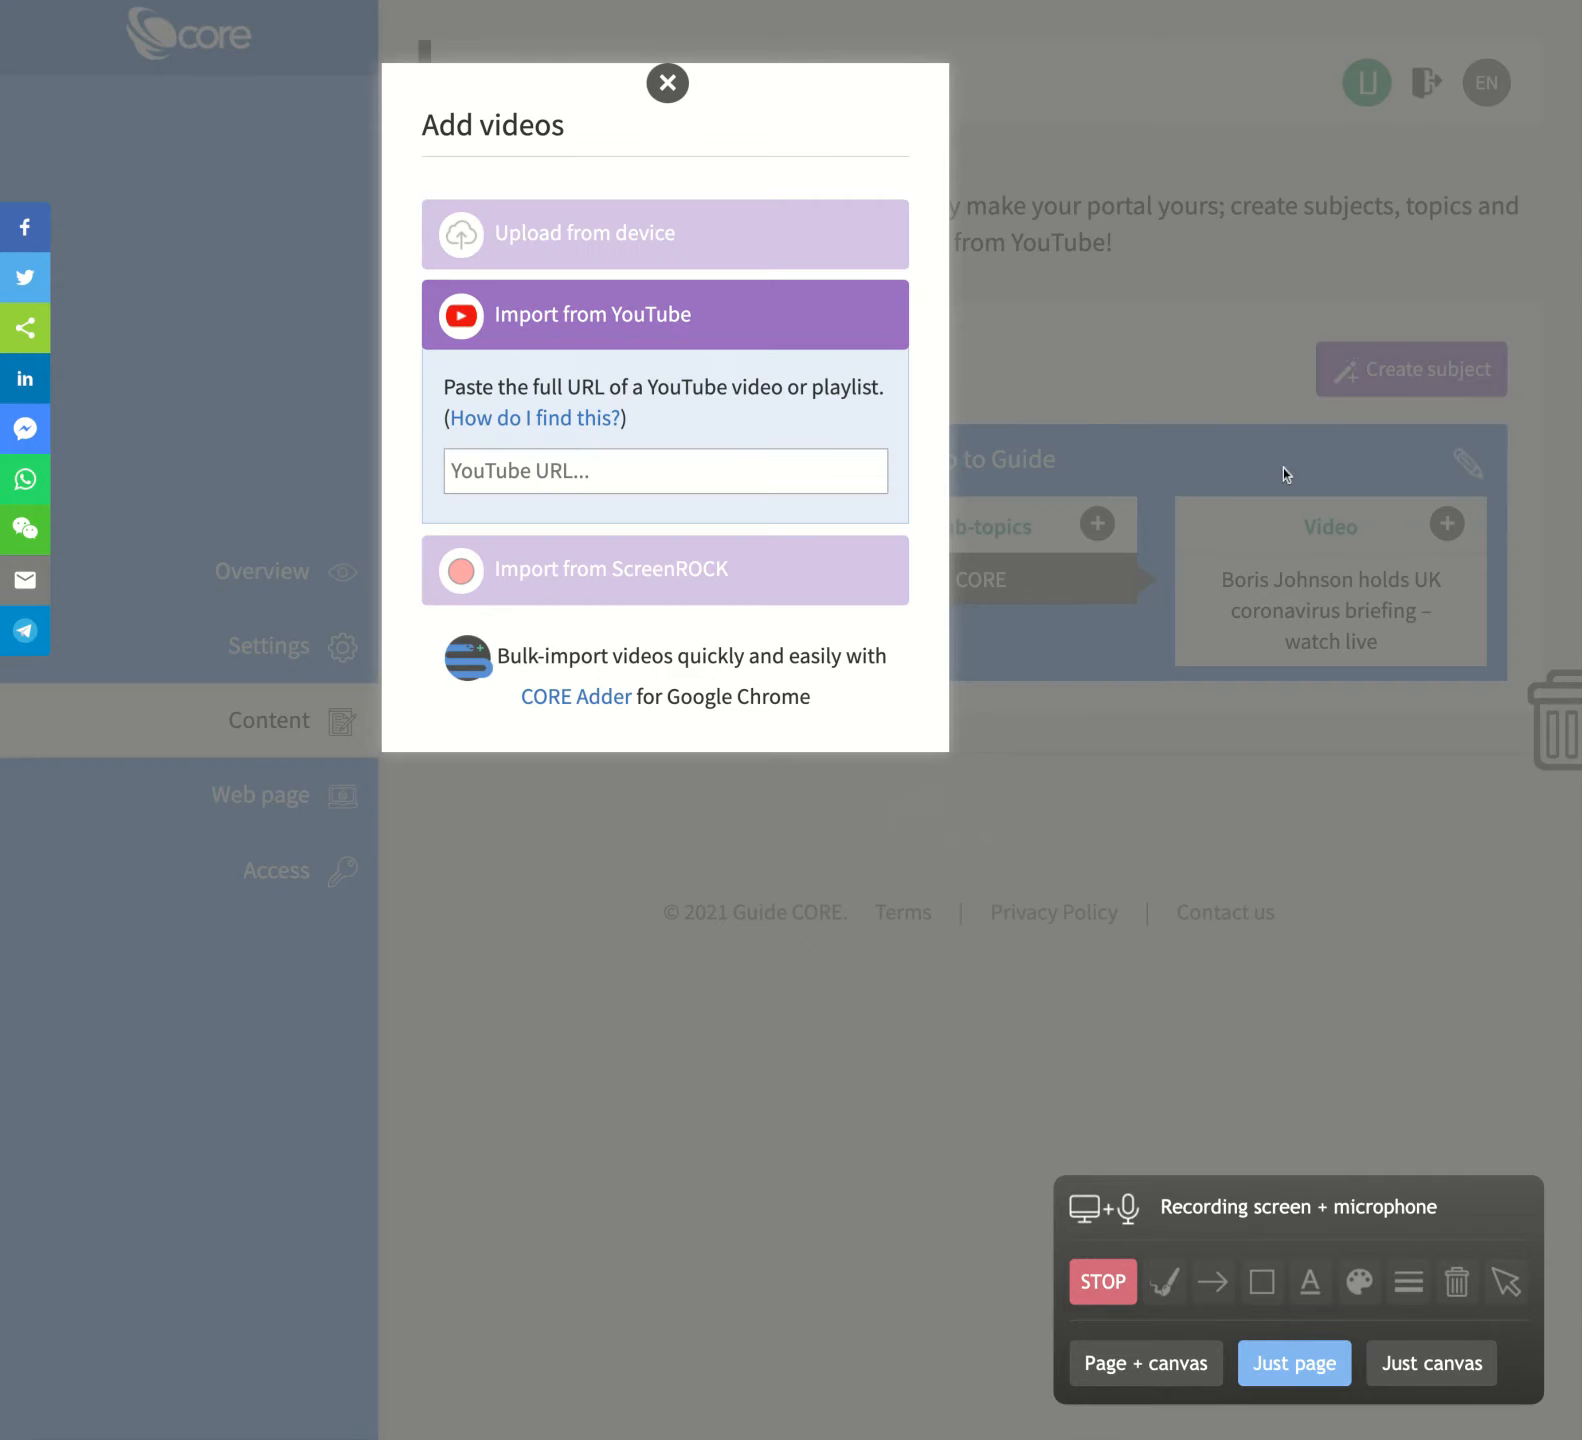
{"action": "left_click", "coordinate": [515, 236]}
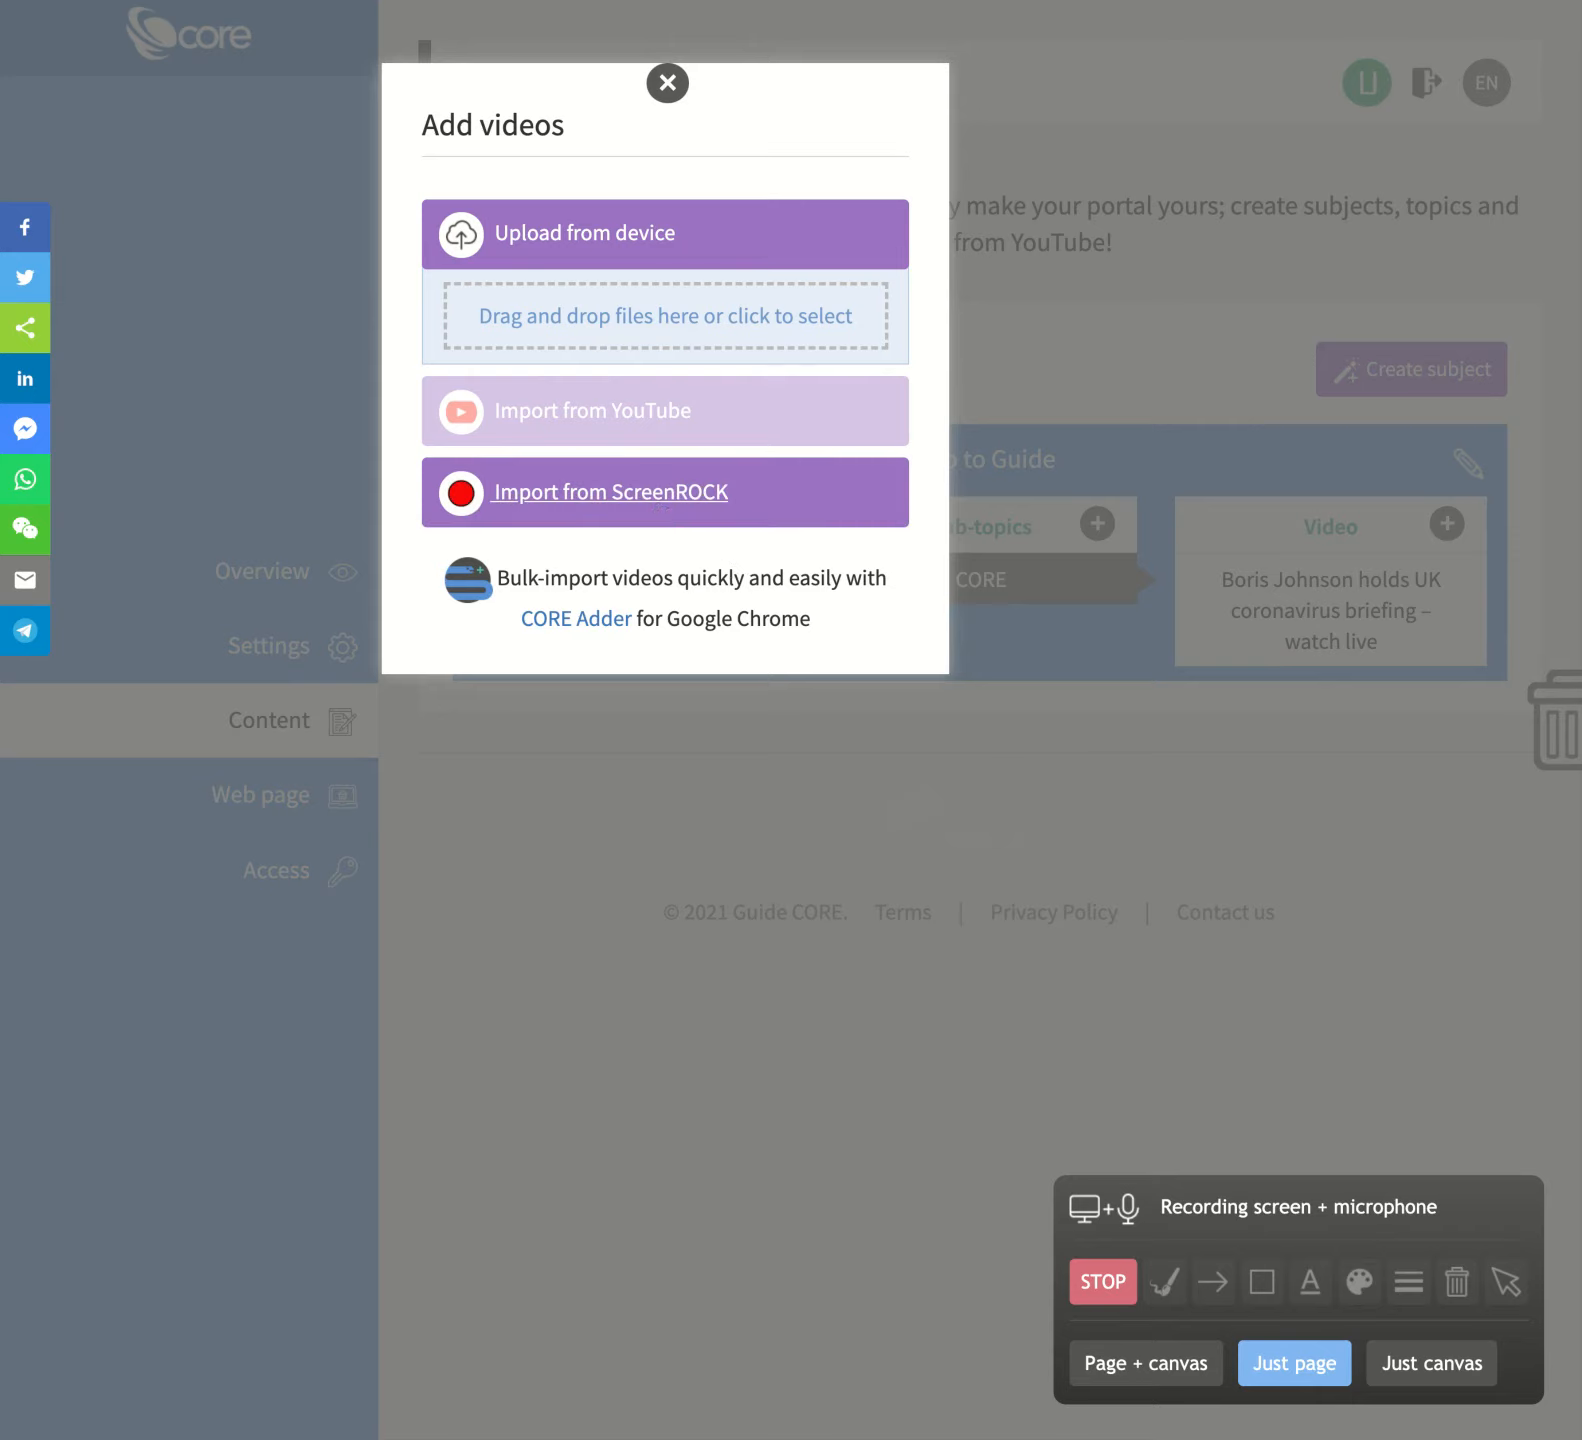
{"action": "left_click", "coordinate": [664, 510]}
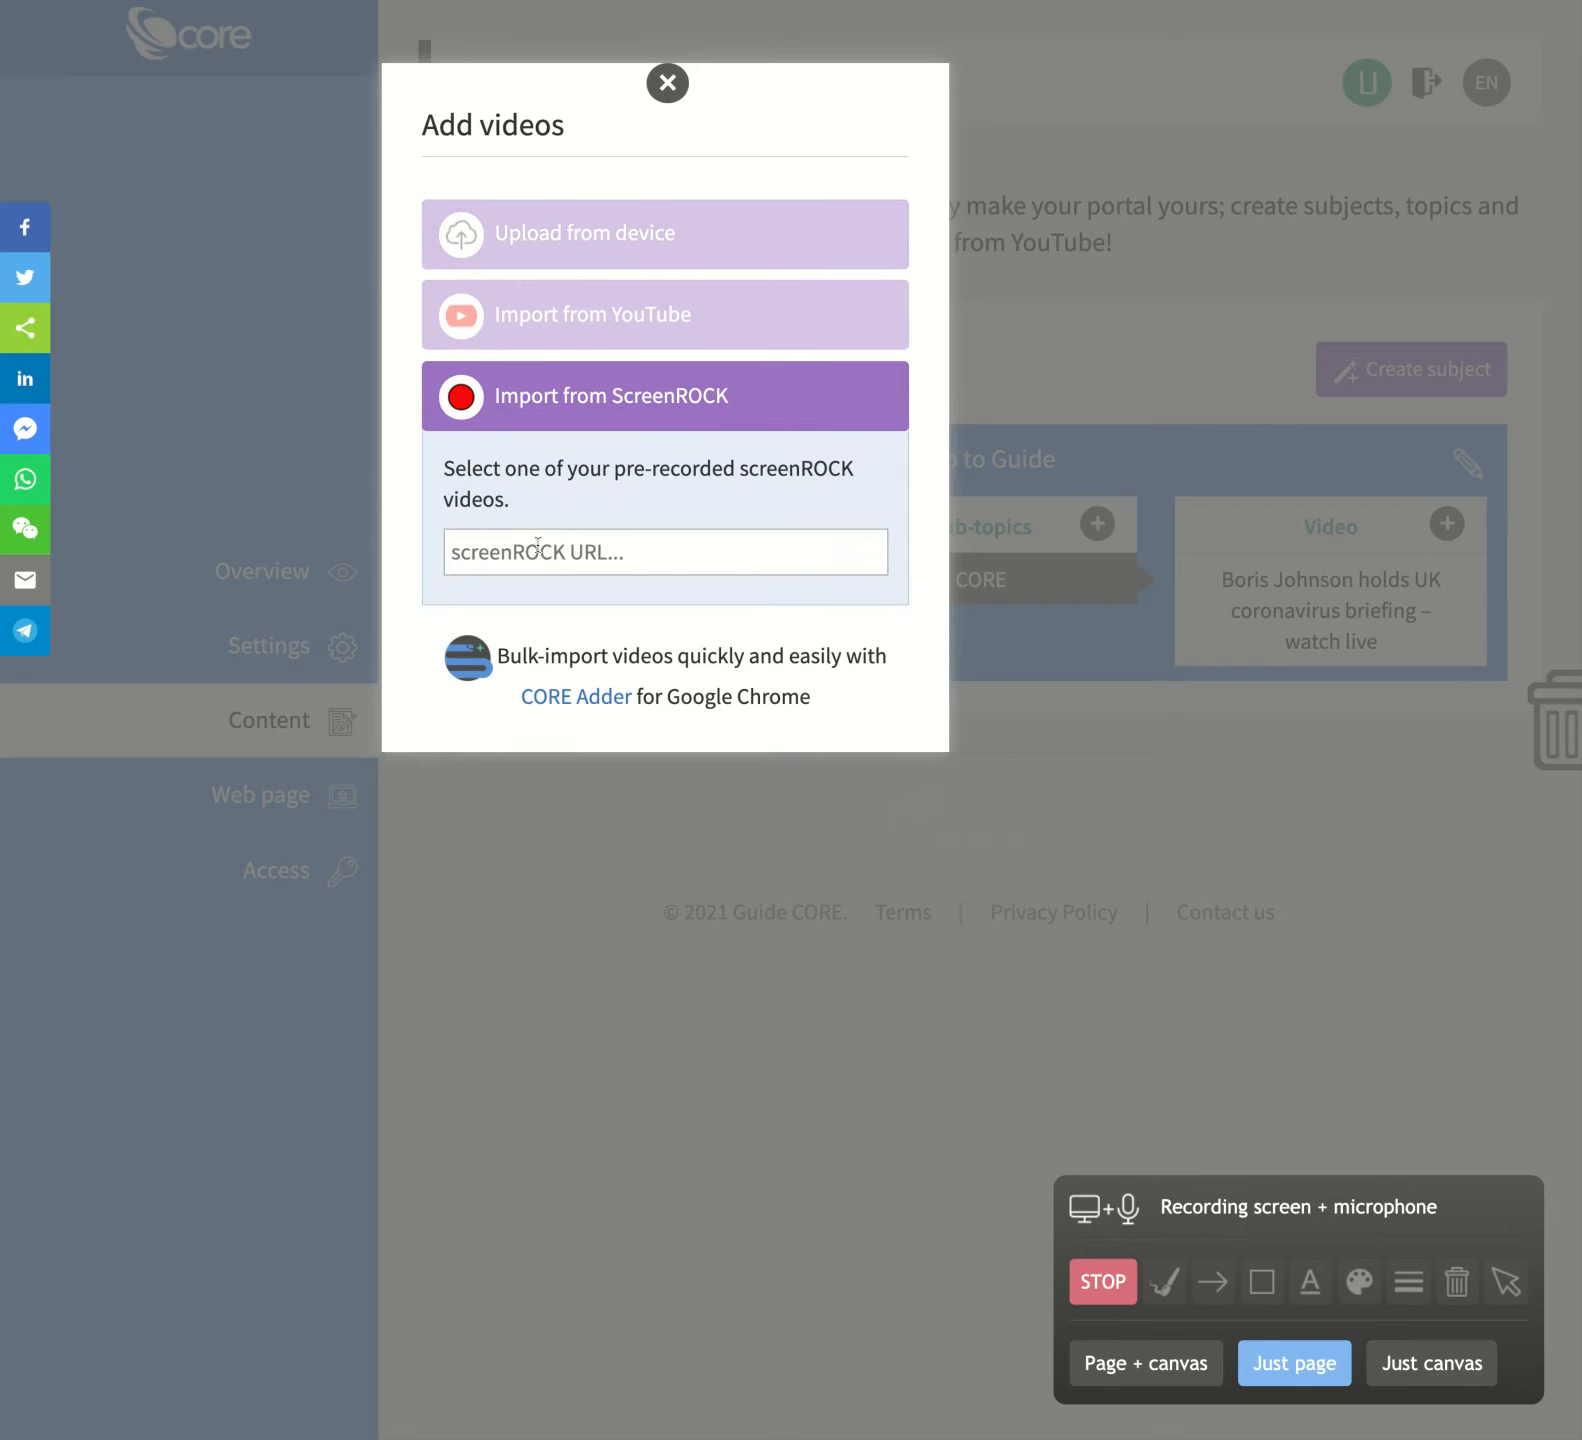
{"action": "left_click", "coordinate": [535, 548]}
{"action": "type", "text": "https://www.youtube.com/watch?v=ZX_tIRcmCeE"}
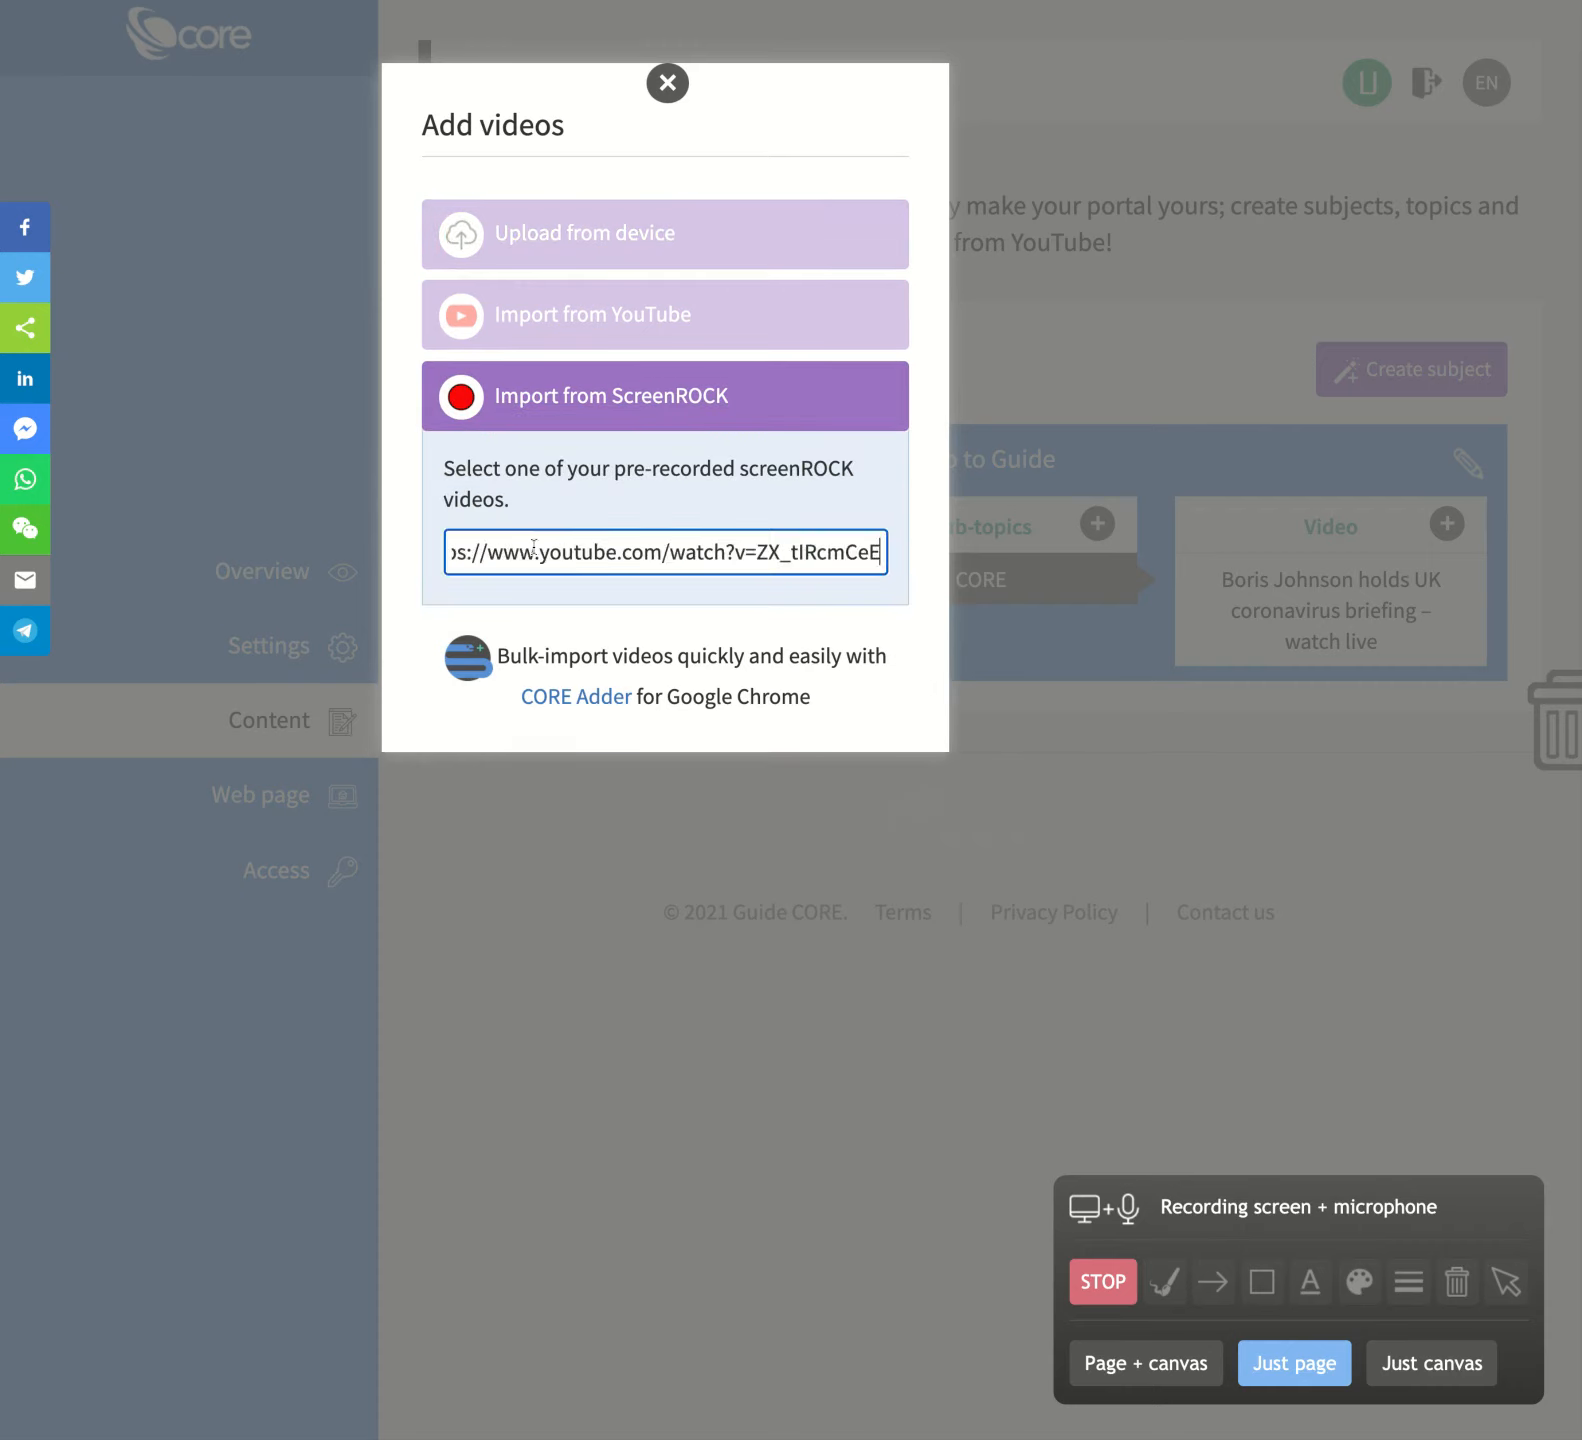
{"action": "key", "text": "ctrl+a"}
{"action": "key", "text": "BackSpace"}
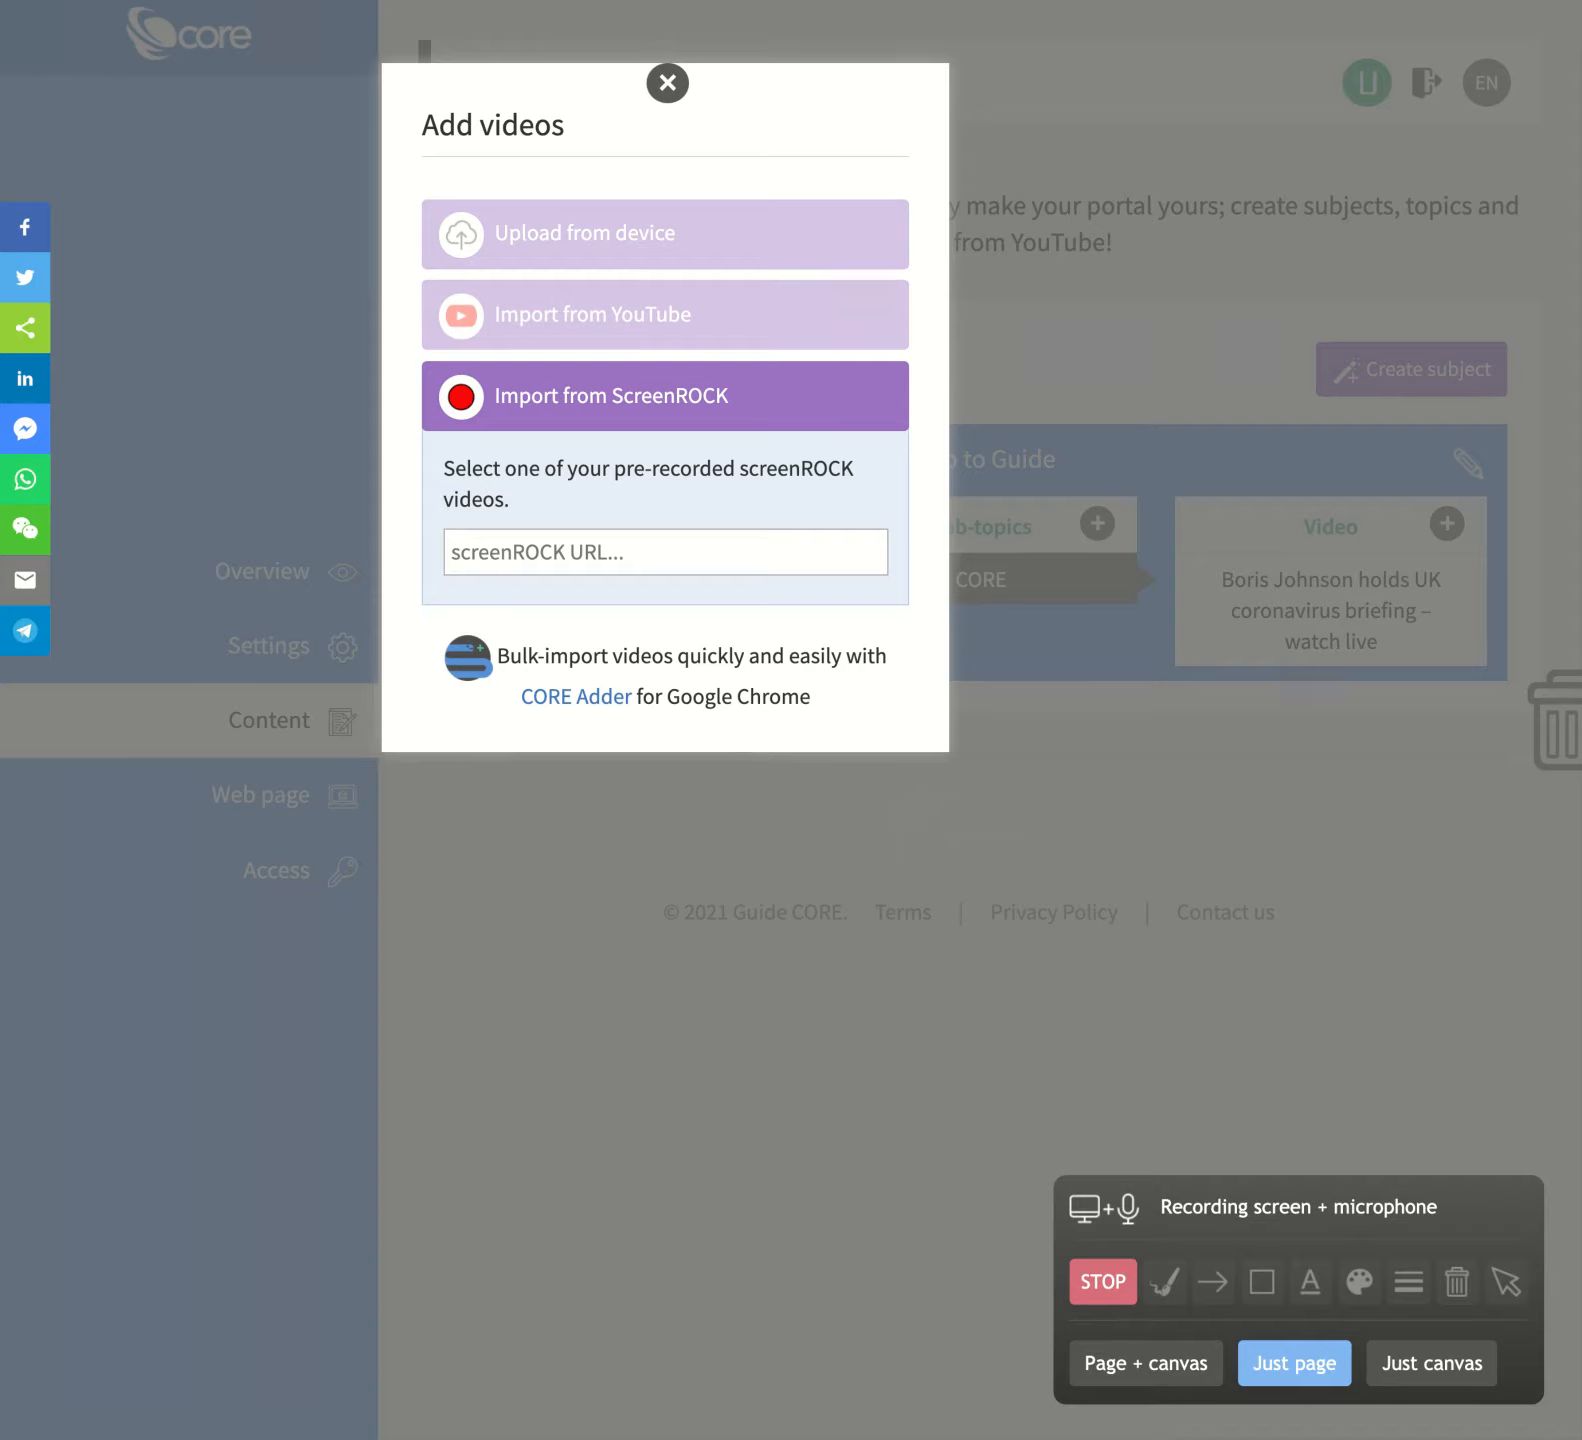
- Import a pre-recorded screenROCK video into the CORE sub-topic using its copied URL
{"action": "left_click", "coordinate": [665, 552]}
{"action": "key", "text": "ctrl+v"}
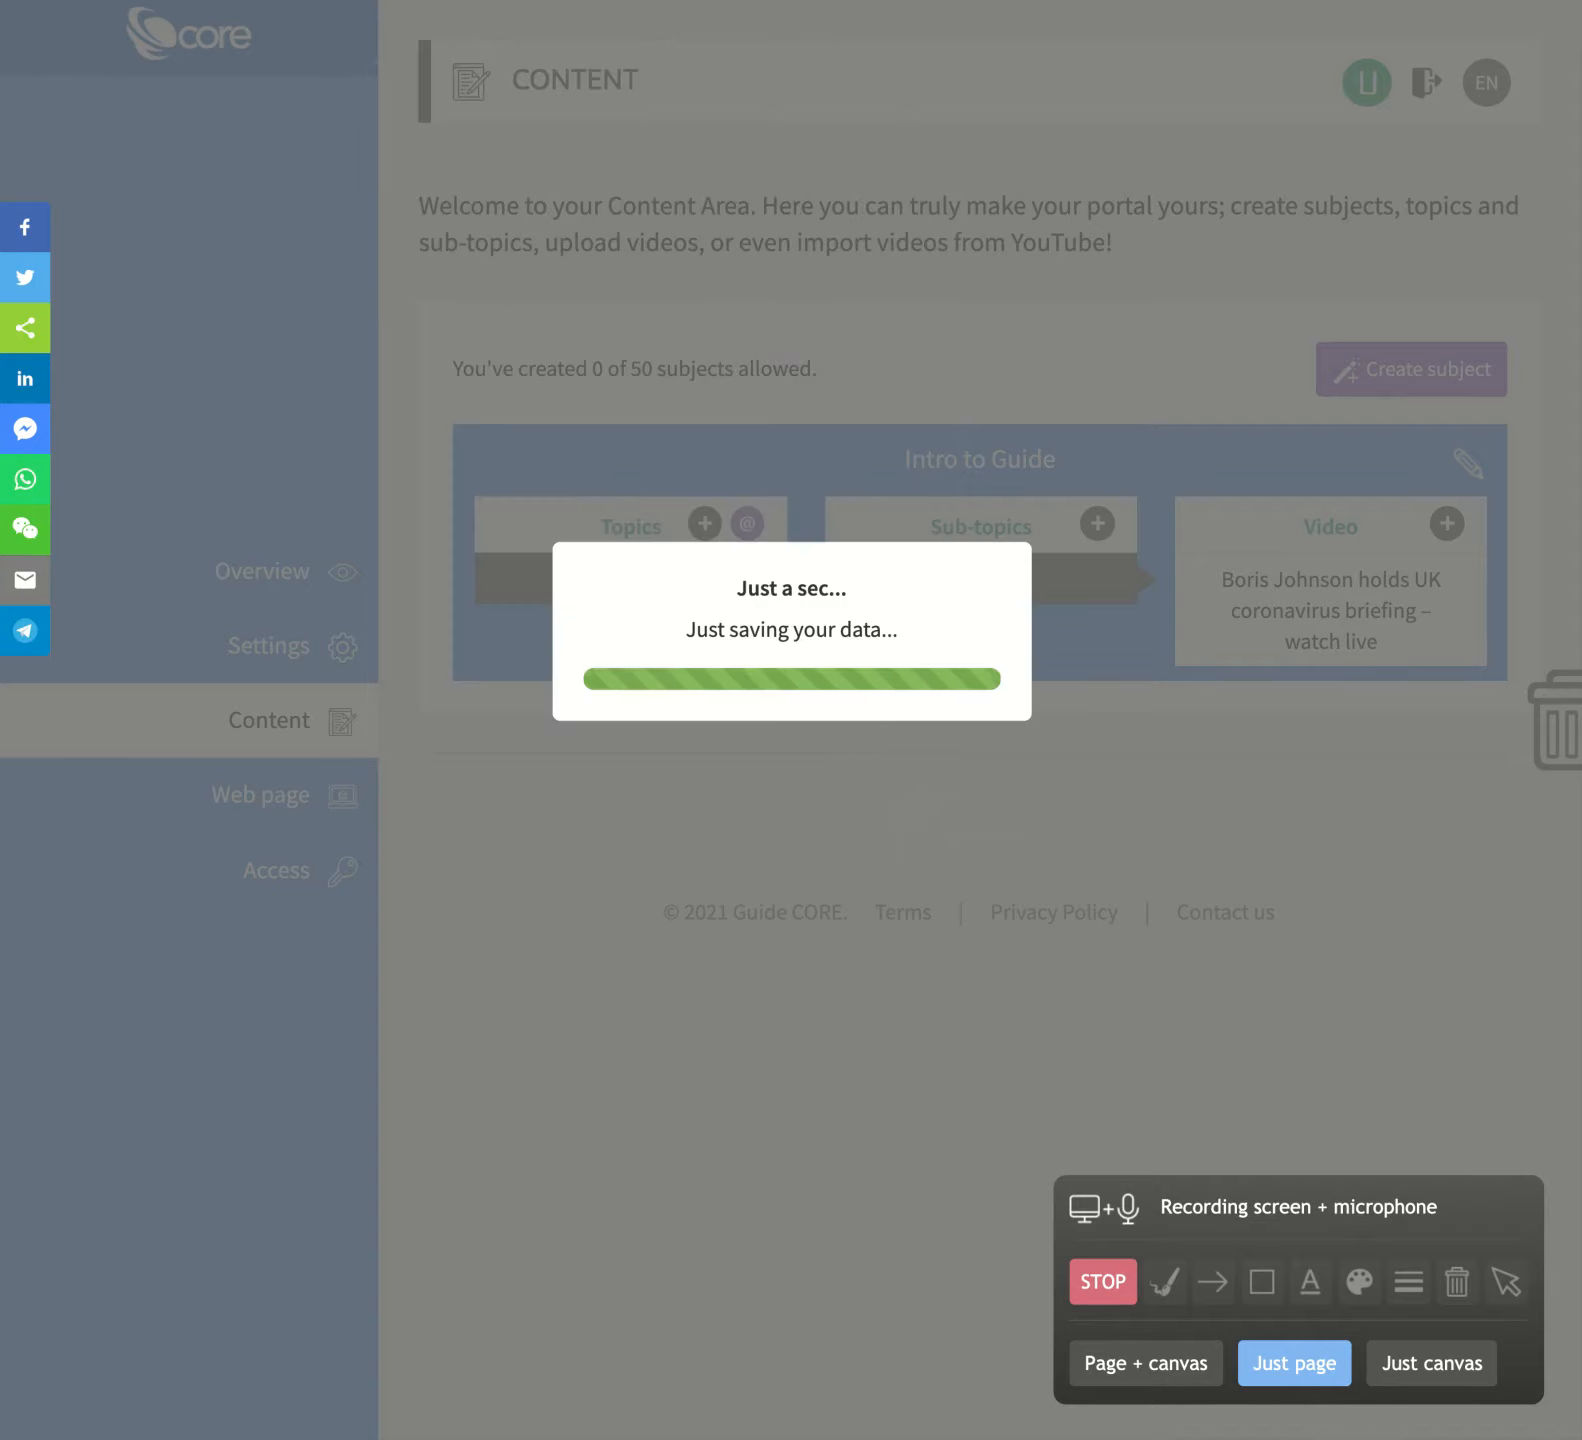